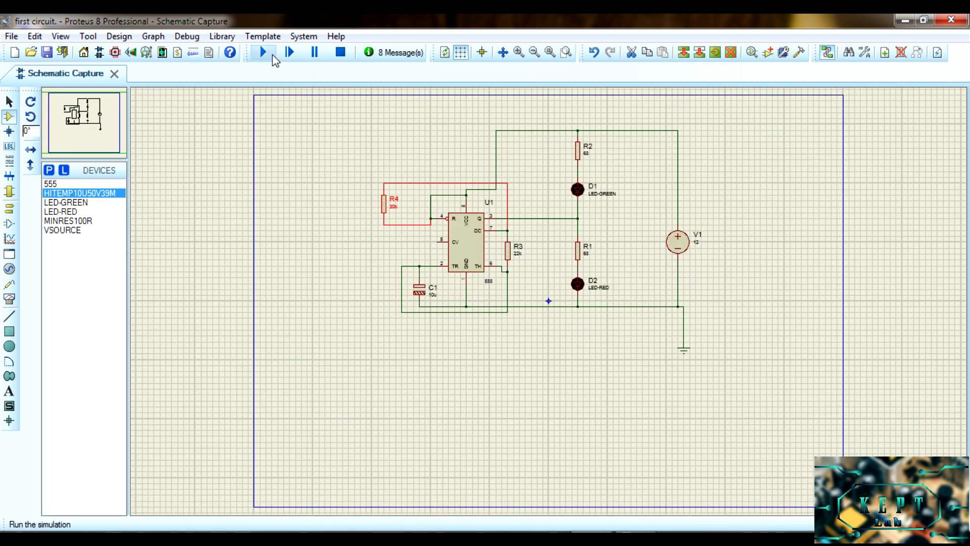
# Run the simulation of the finished 555 timer LED circuit
pyautogui.click(271, 55)
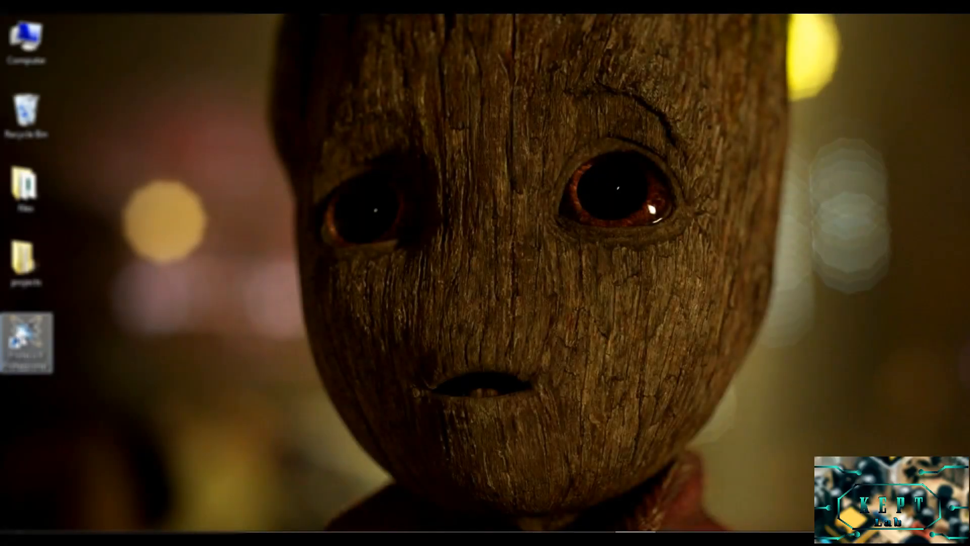
# Launch Proteus 8 Professional and start a new project named "first circuit." in the default Documents path
pyautogui.doubleClick(21, 331)
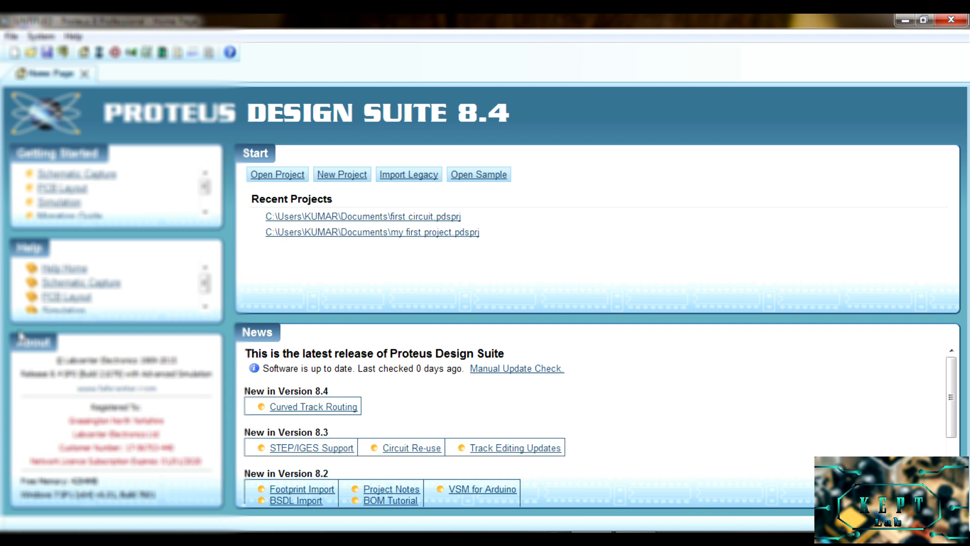
pyautogui.click(341, 175)
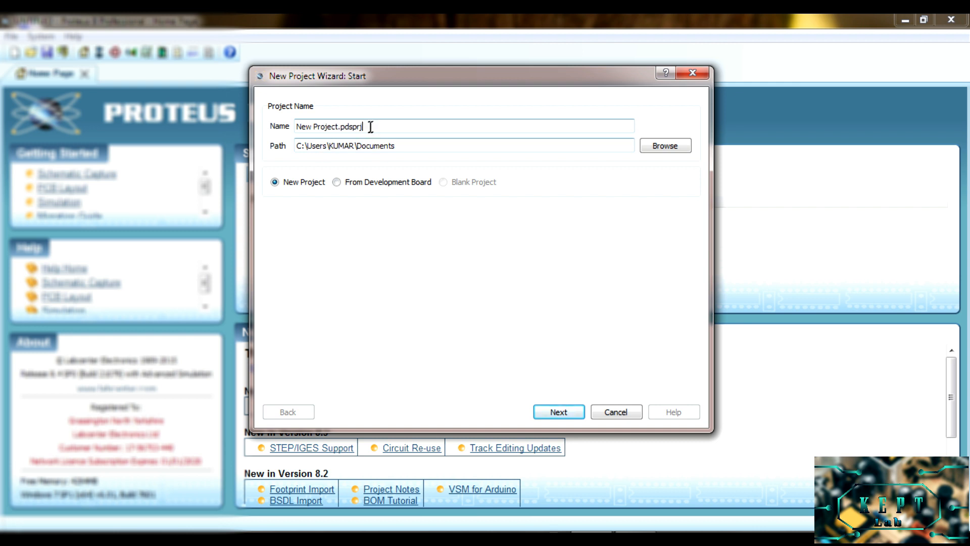
pyautogui.moveTo(370, 126); pyautogui.dragTo(282, 127)
pyautogui.press('BackSpace')
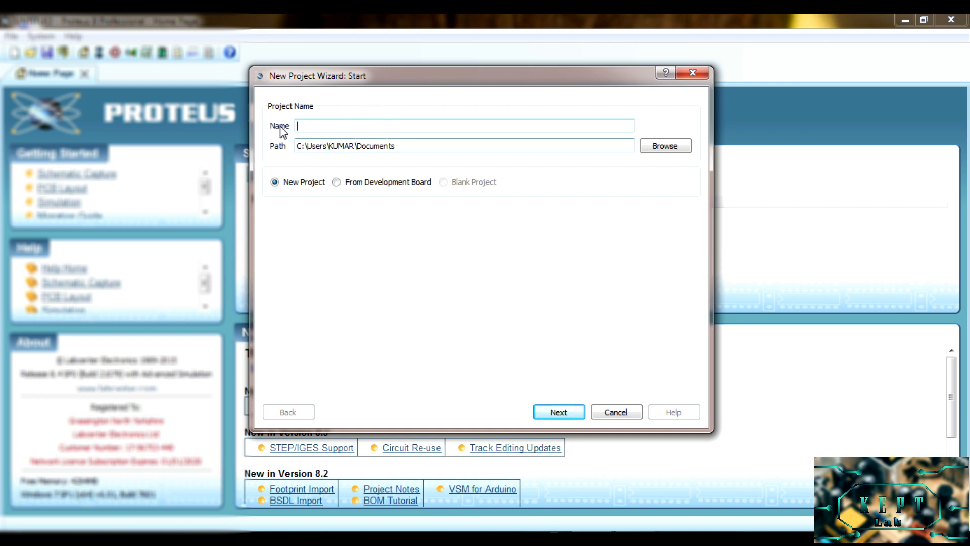
pyautogui.write('first circuit.')
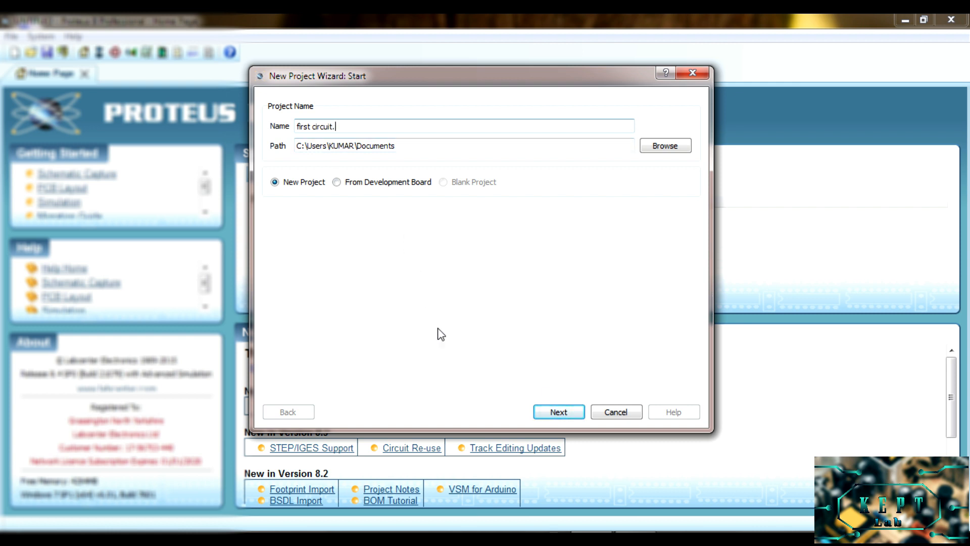
pyautogui.click(576, 414)
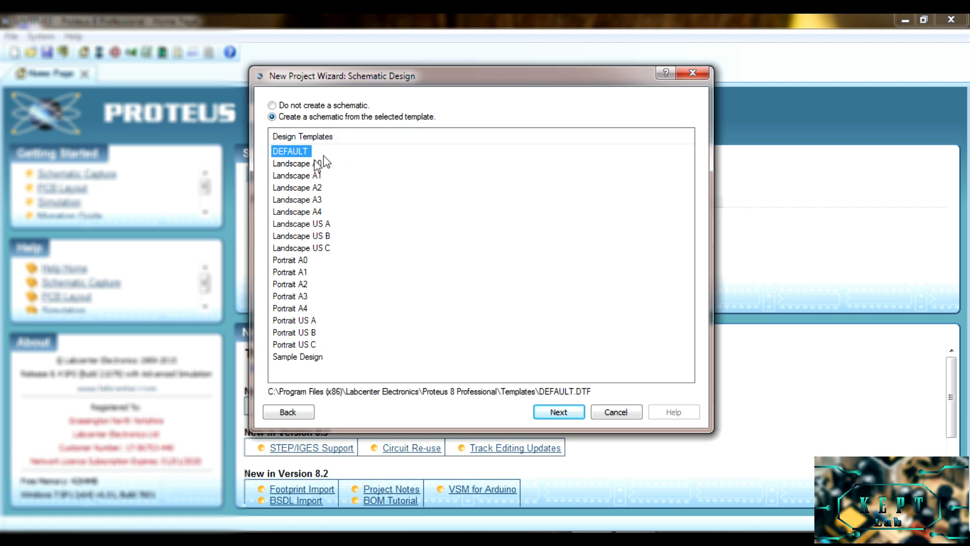
# Create the project with the DEFAULT schematic template, no PCB layout and no firmware project
pyautogui.click(556, 412)
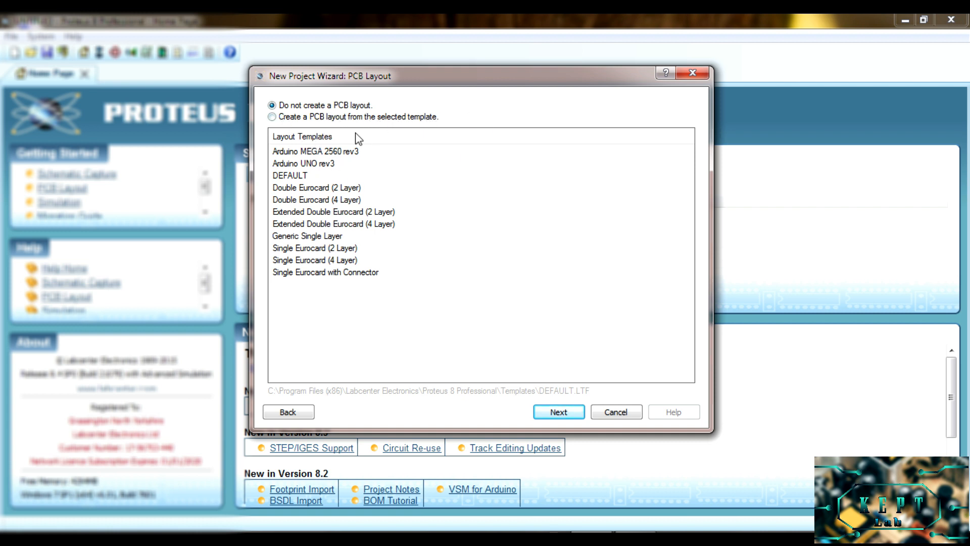
pyautogui.click(553, 413)
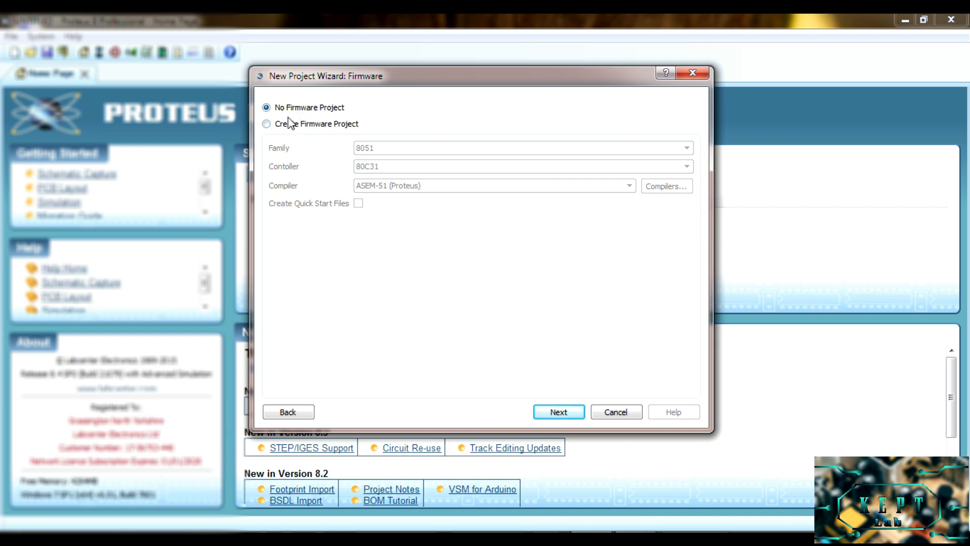
pyautogui.click(566, 409)
pyautogui.click(560, 410)
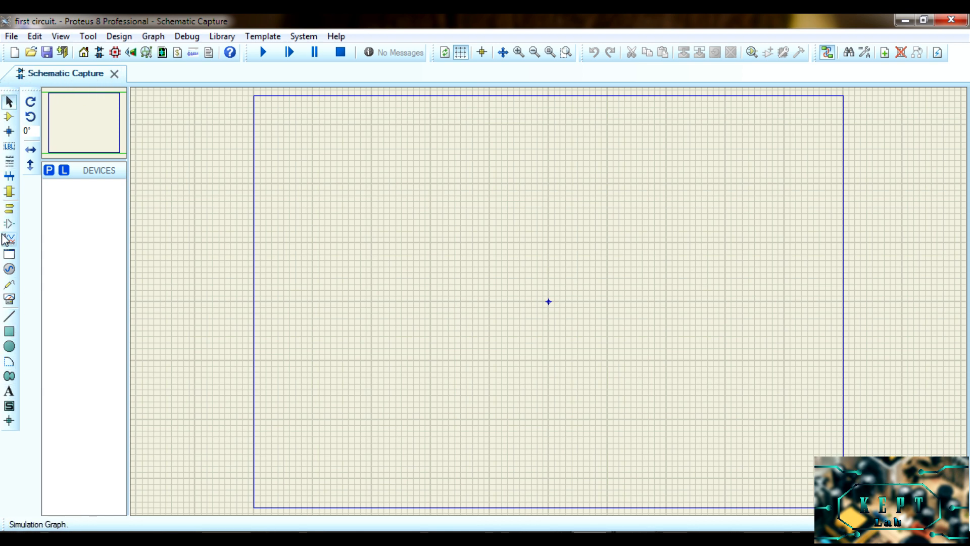
# Examine the selection and component modes, the device picker, the POWER and GROUND terminals, and the available graph types
pyautogui.click(9, 103)
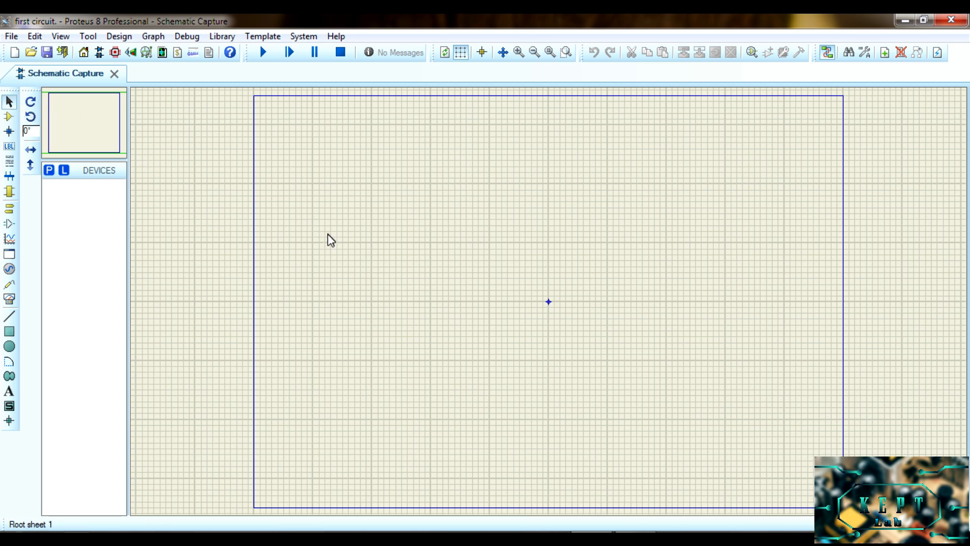
pyautogui.click(9, 118)
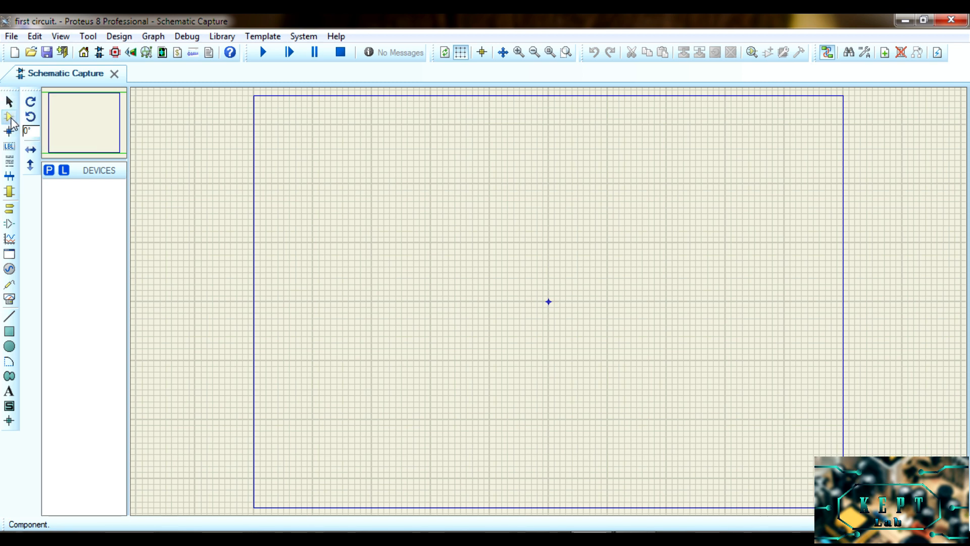
pyautogui.click(49, 170)
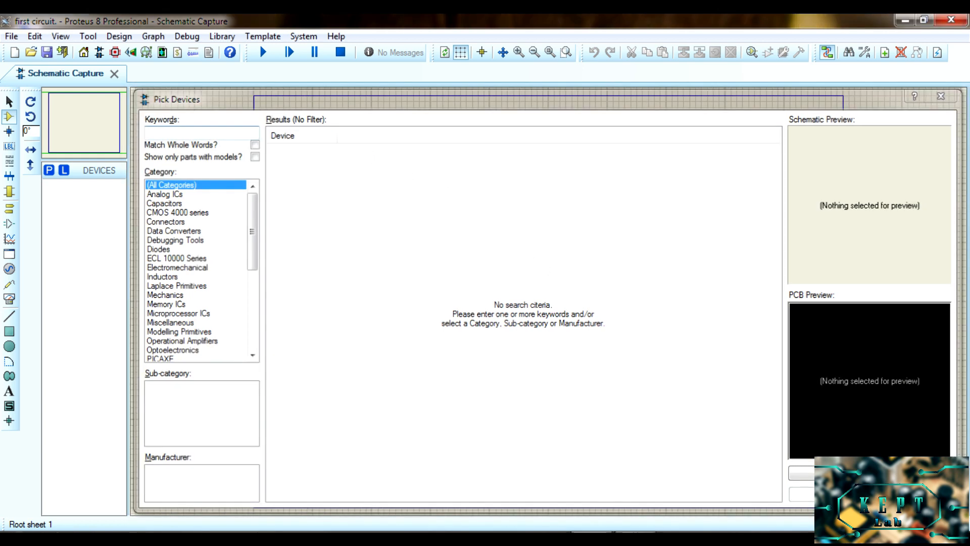
pyautogui.press('Escape')
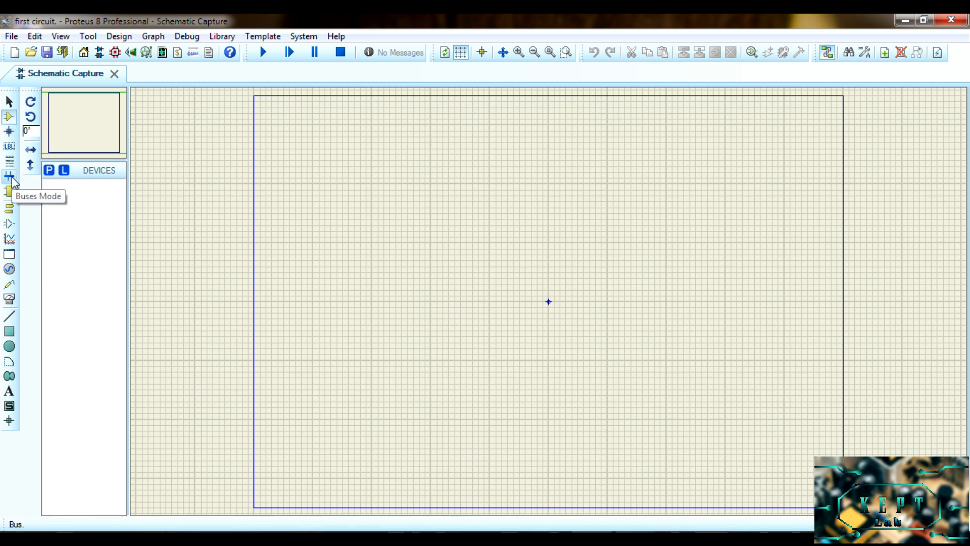
pyautogui.click(10, 208)
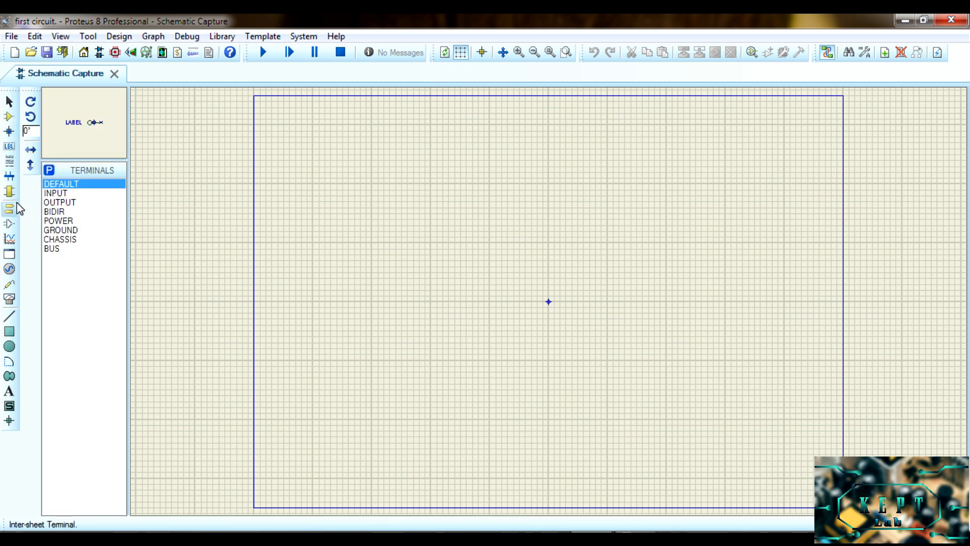
pyautogui.click(60, 221)
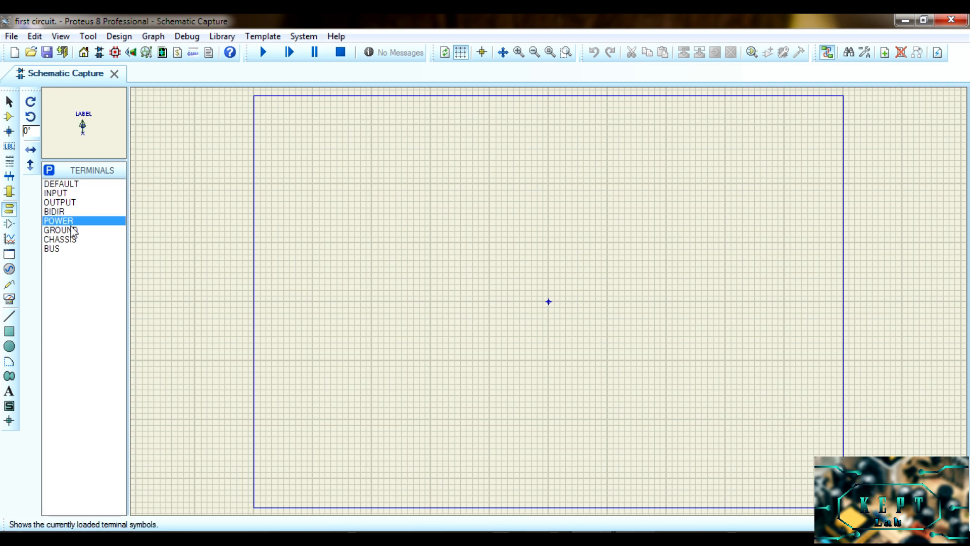
pyautogui.click(70, 231)
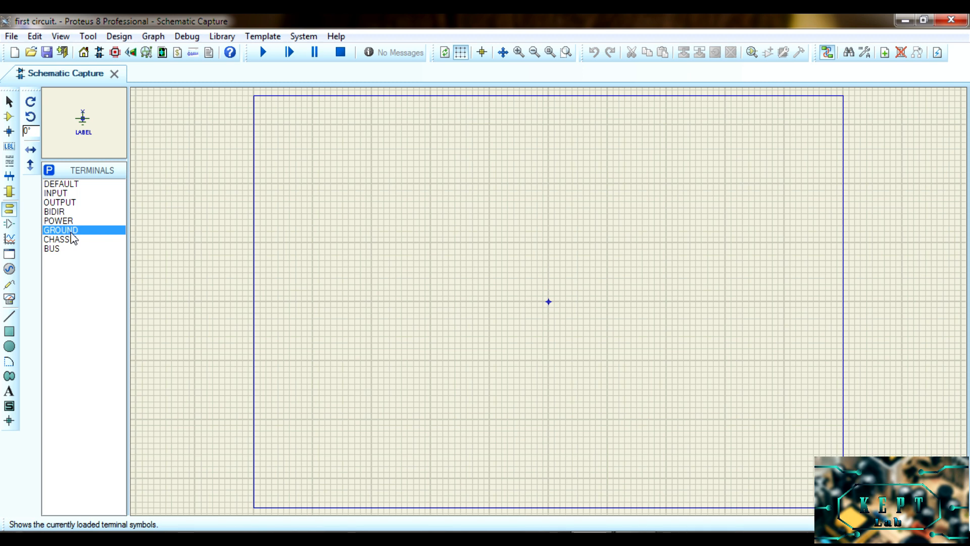
pyautogui.click(10, 223)
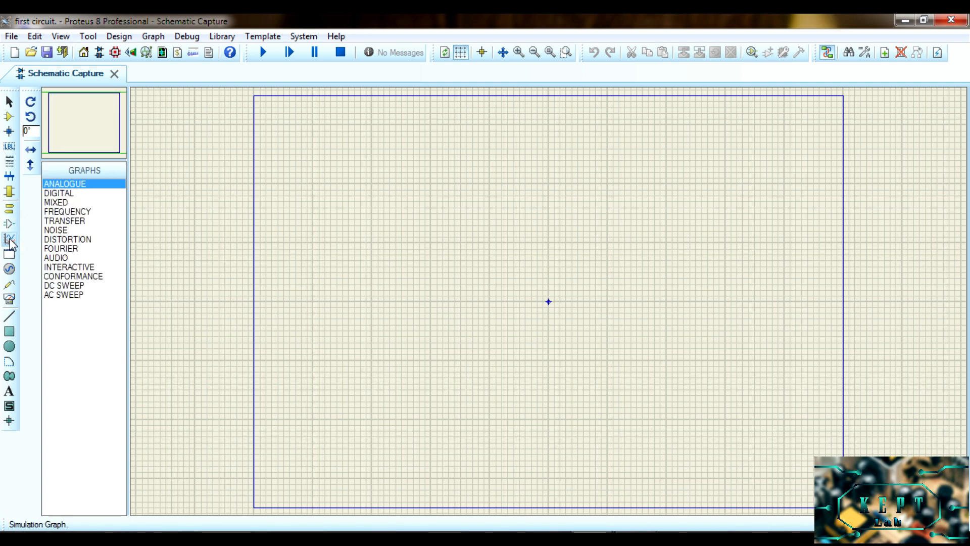
# Try out the 2D graphics tools with a rectangle, a circle beside it and a line on the empty sheet
pyautogui.click(9, 333)
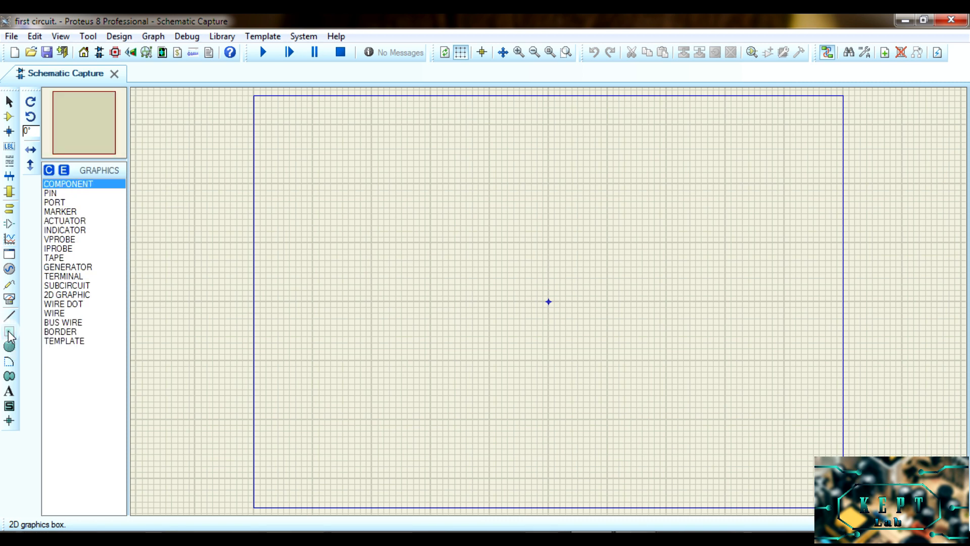
pyautogui.moveTo(296, 172); pyautogui.dragTo(425, 267)
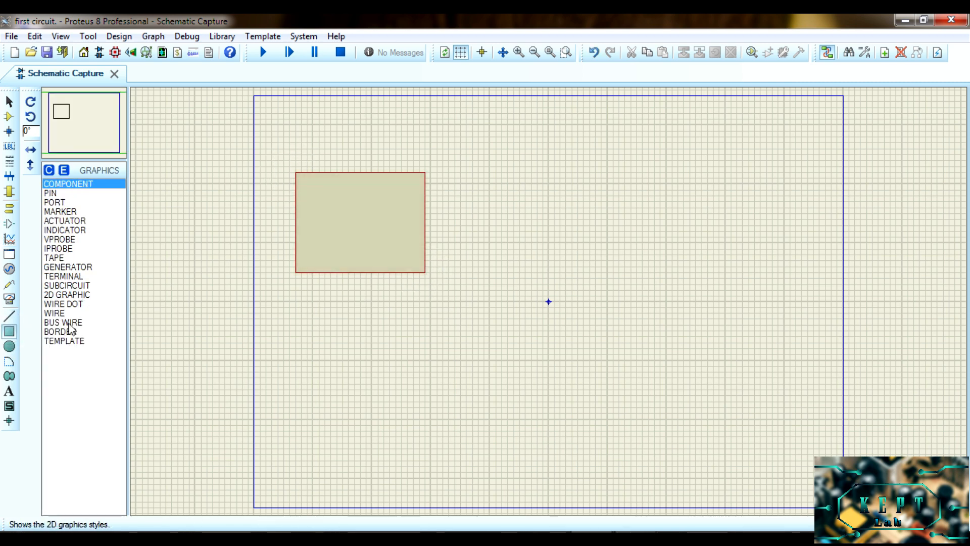
pyautogui.click(9, 346)
pyautogui.moveTo(502, 190); pyautogui.dragTo(550, 196)
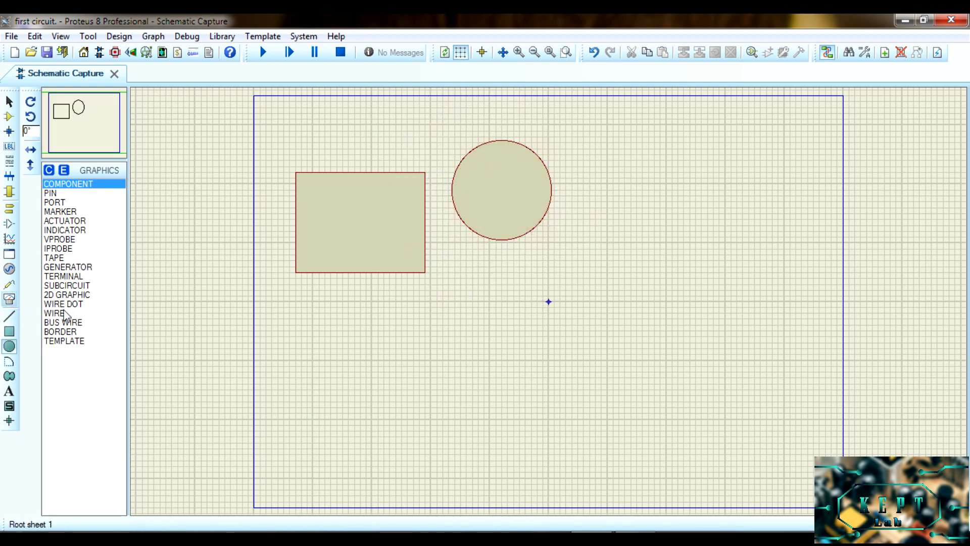
pyautogui.click(9, 316)
pyautogui.click(388, 360)
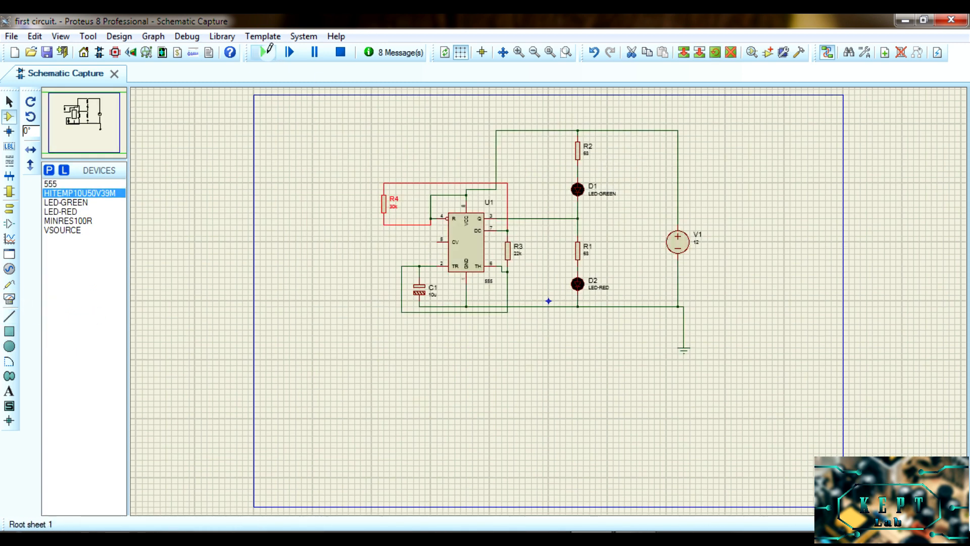
# Simulate the completed 555 circuit with its green and red LEDs
pyautogui.click(266, 53)
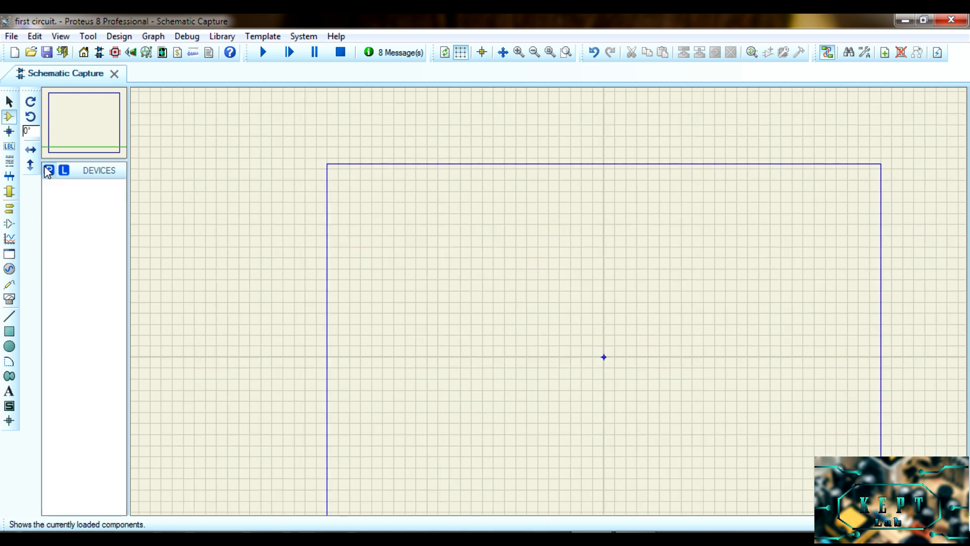
# Find the 555 timer with the keyword 555 and add it to the project's device list
pyautogui.click(48, 170)
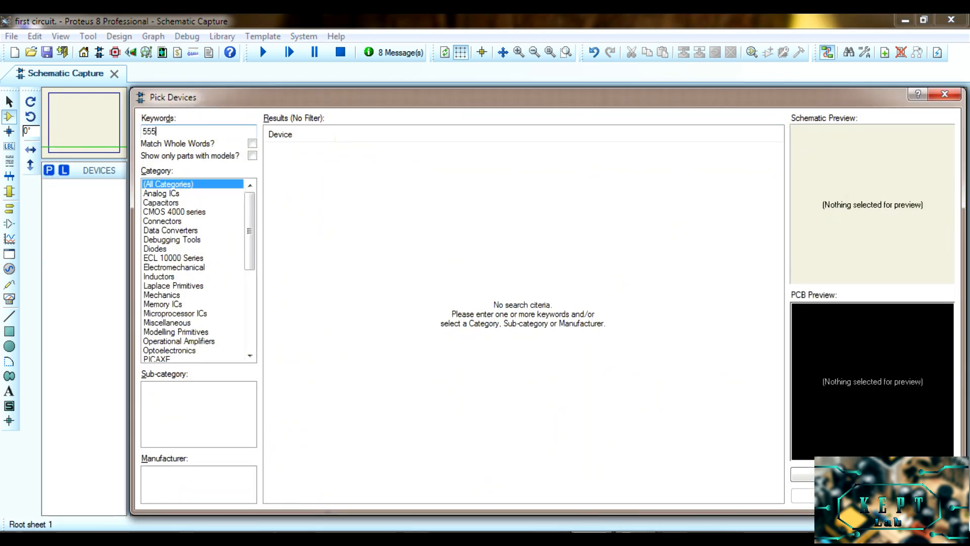
pyautogui.doubleClick(276, 329)
pyautogui.click(803, 496)
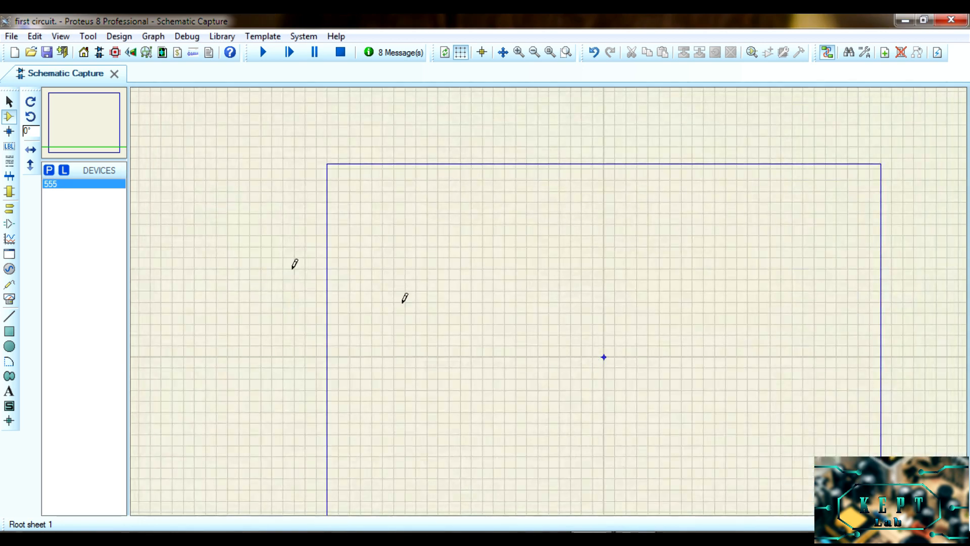
# Search the device library for led and add LED-GREEN and LED-RED to the device list
pyautogui.click(48, 170)
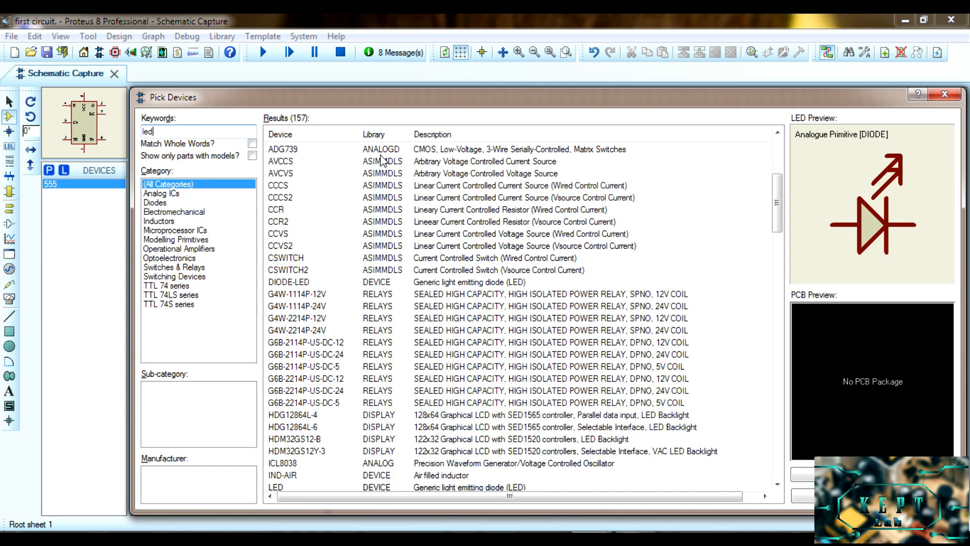
pyautogui.click(455, 475)
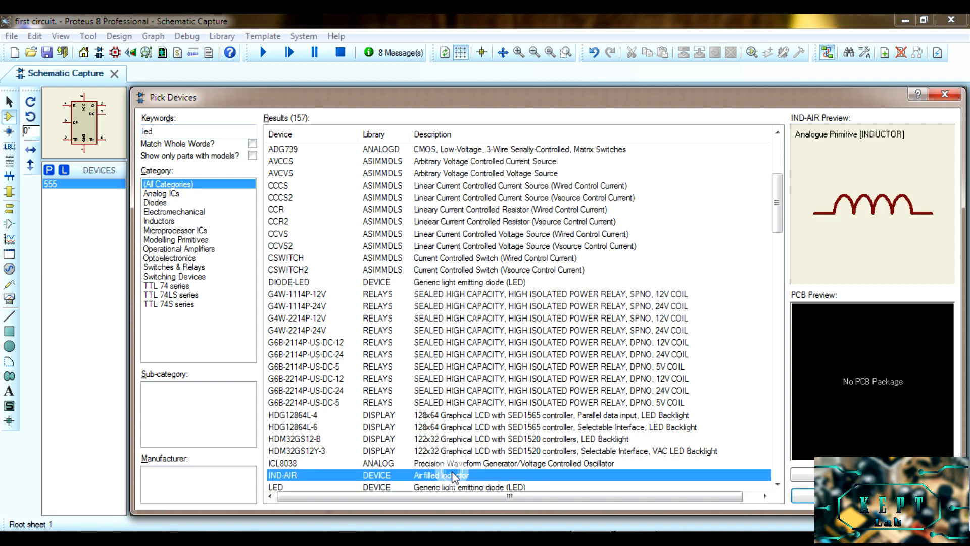
pyautogui.scroll(-3, 455, 476)
pyautogui.scroll(-3, 456, 478)
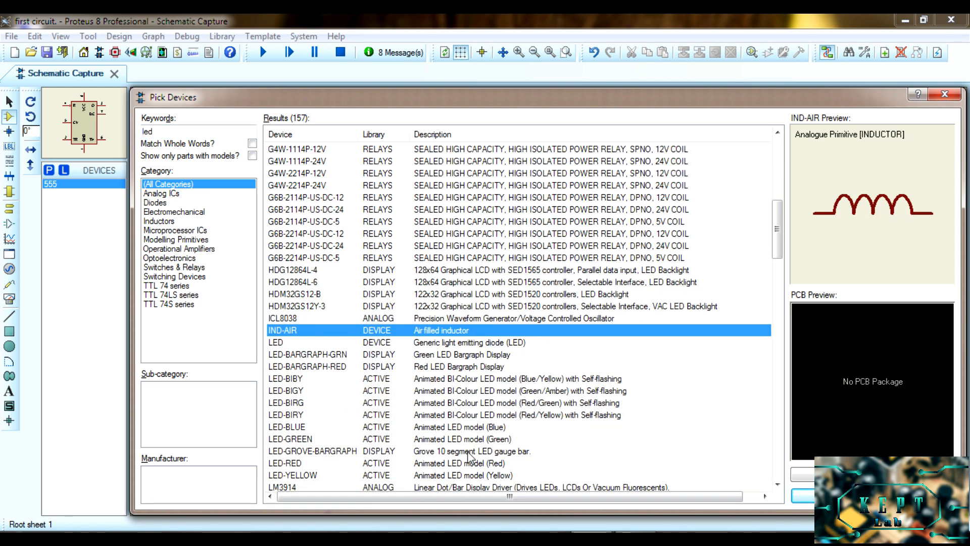
pyautogui.doubleClick(480, 440)
pyautogui.scroll(-3, 481, 445)
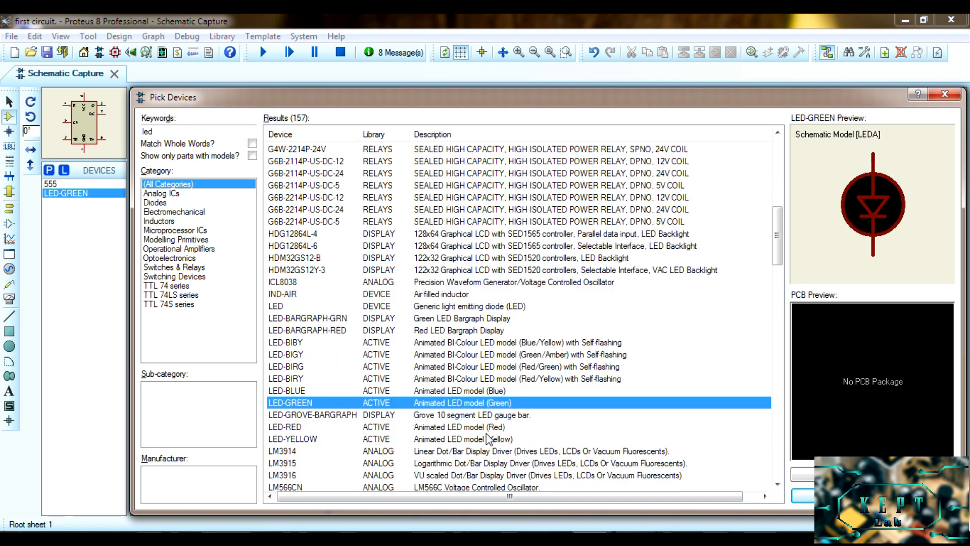
pyautogui.doubleClick(486, 429)
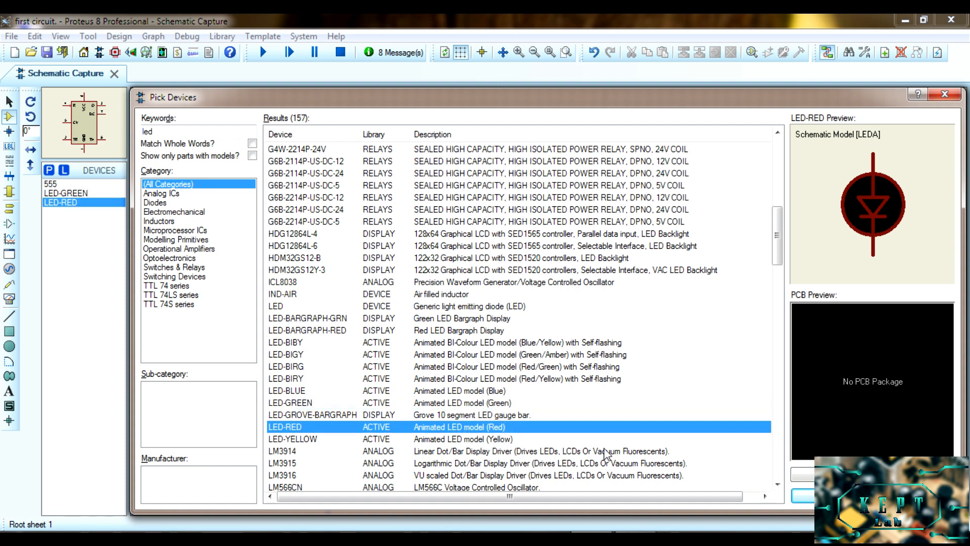
pyautogui.click(803, 495)
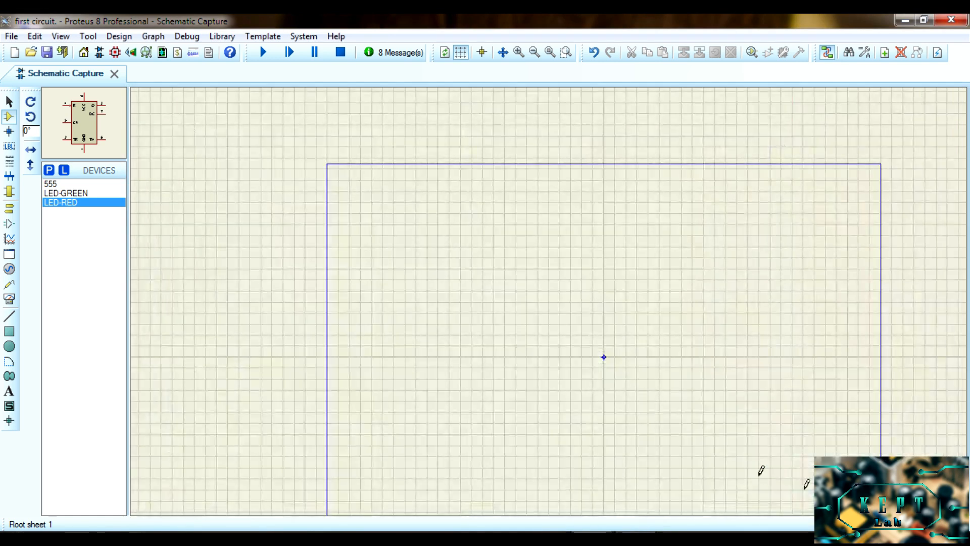
# Find the 0.6W Metal Film resistor with the keyword 100r in the Resistors category and add MINRES100R to the device list
pyautogui.click(52, 172)
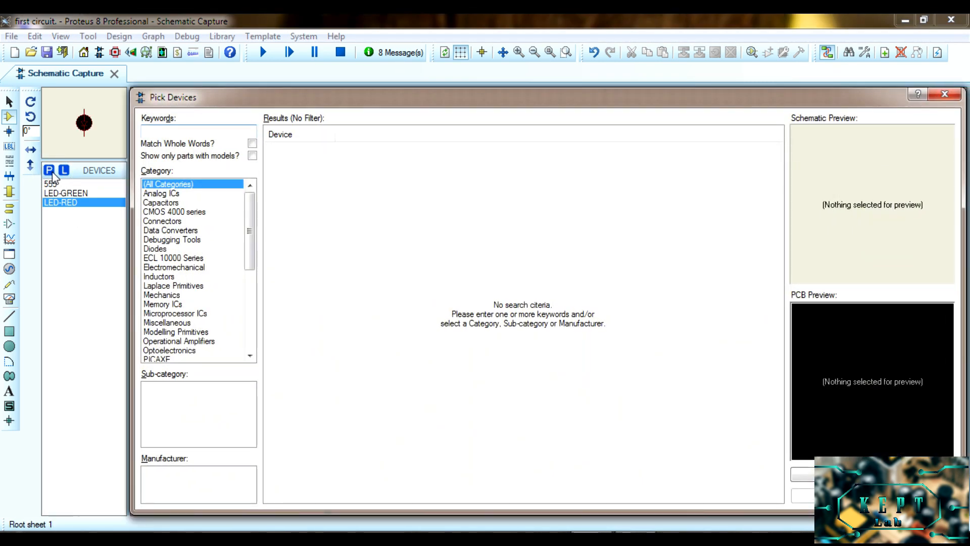
pyautogui.click(165, 322)
pyautogui.scroll(-2, 168, 321)
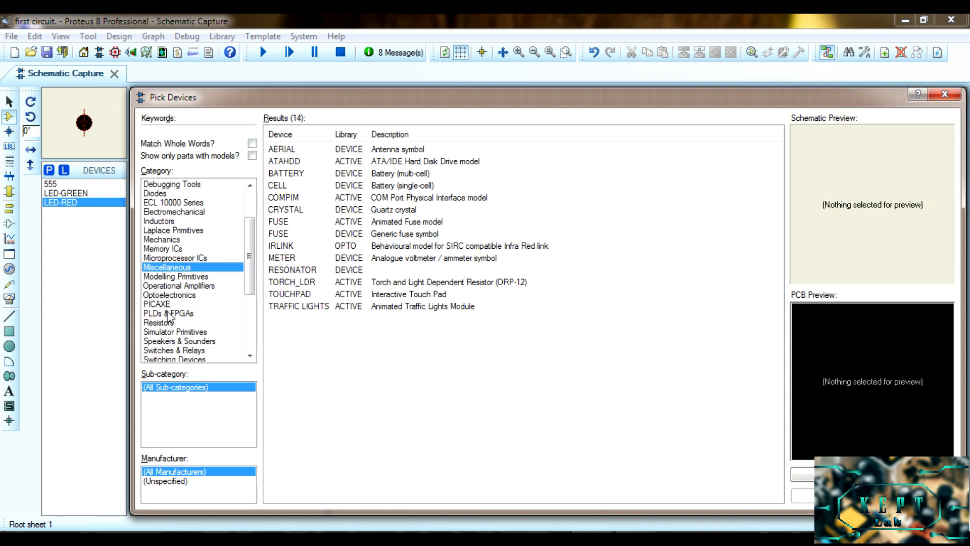
pyautogui.click(166, 323)
pyautogui.click(175, 396)
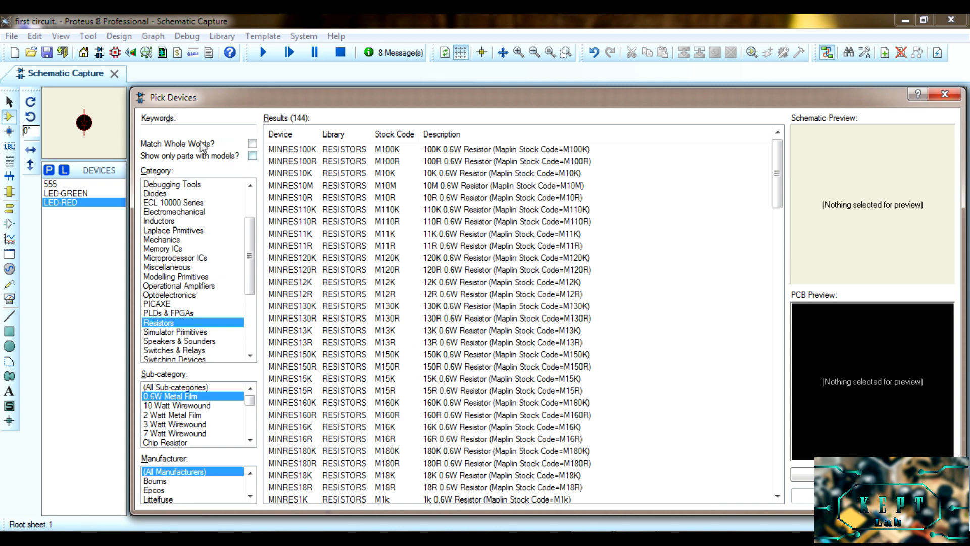
pyautogui.click(180, 130)
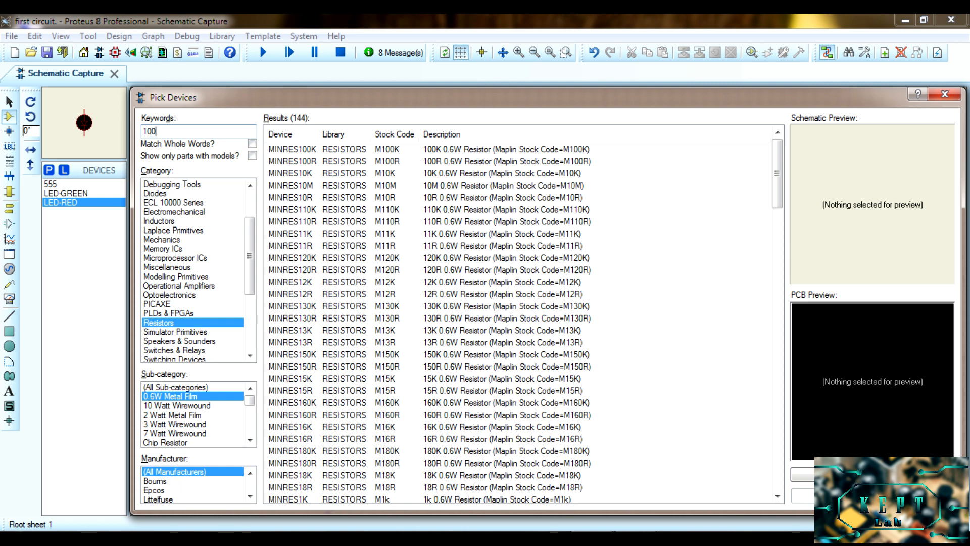
pyautogui.write('100r')
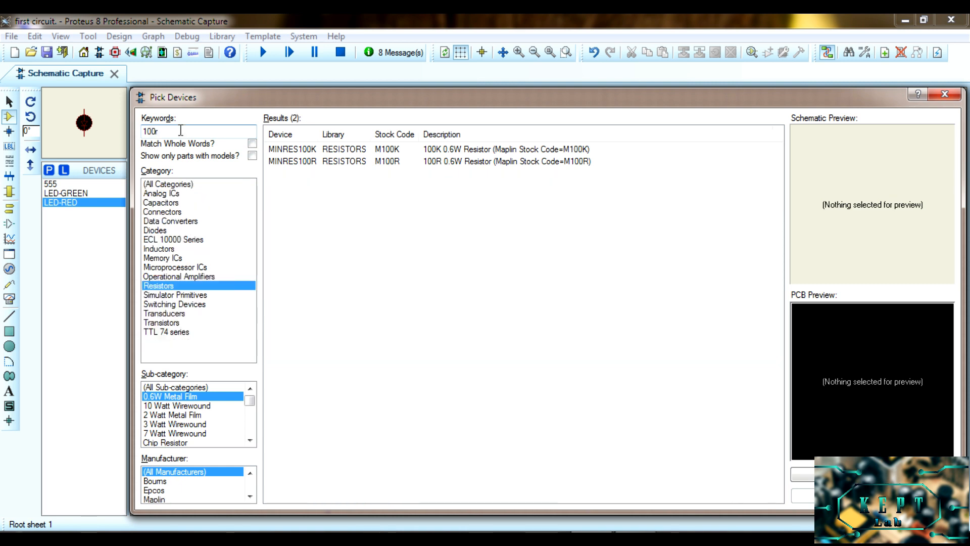
pyautogui.doubleClick(314, 151)
# Search High Temp Radial capacitors with the keyword 10, add the 10u 50V HITEMP10U50V39M to the device list and close the device picker
pyautogui.press('BackSpace')
pyautogui.press('BackSpace')
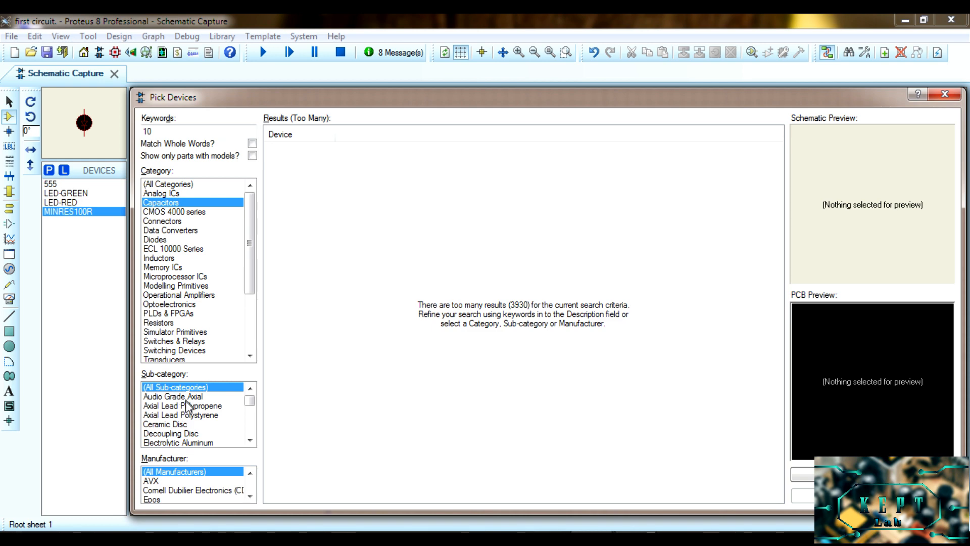
pyautogui.moveTo(249, 401); pyautogui.dragTo(250, 406)
pyautogui.click(192, 429)
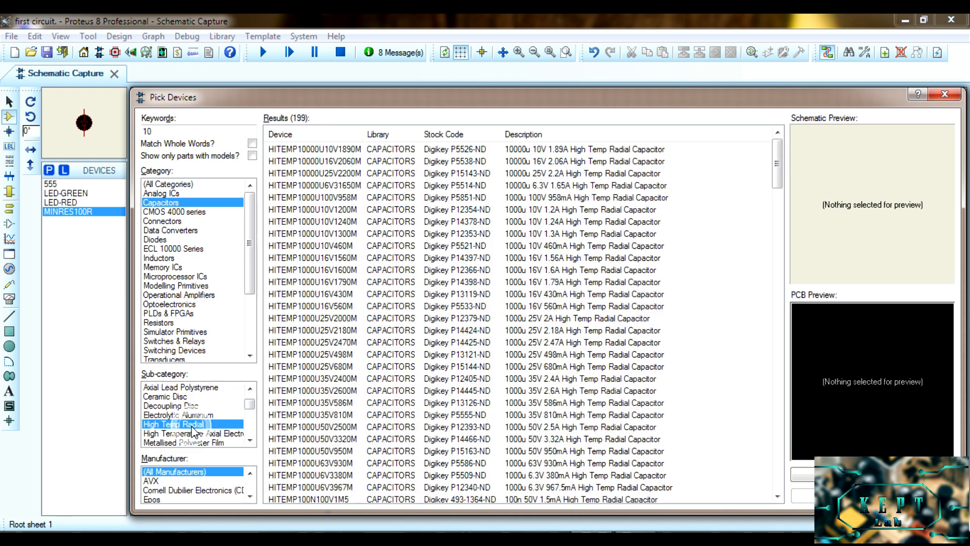
pyautogui.click(547, 488)
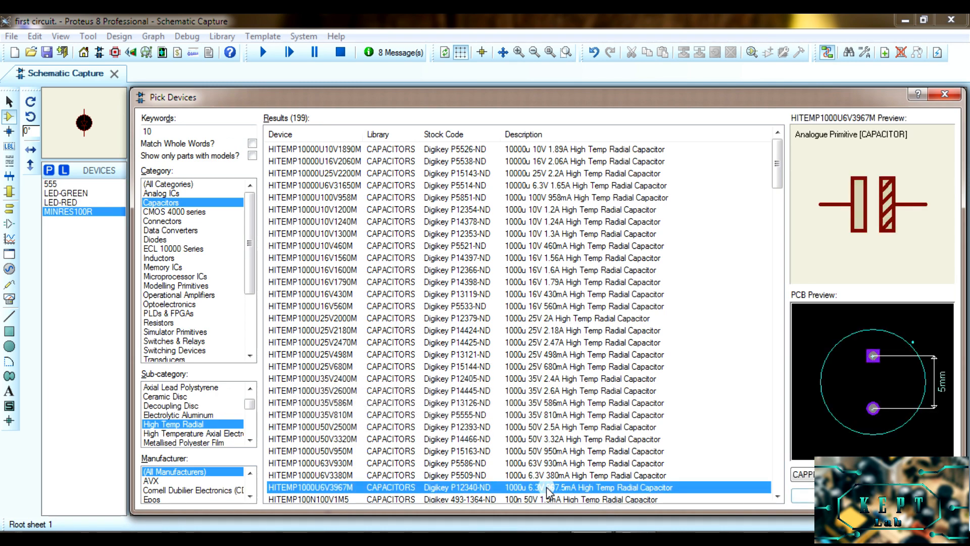
pyautogui.scroll(-15, 548, 488)
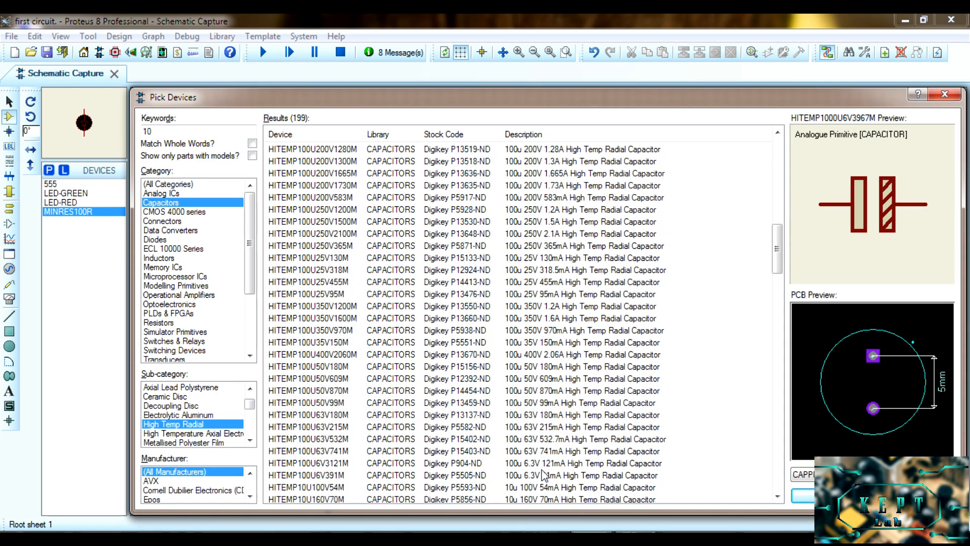
pyautogui.scroll(-6, 544, 475)
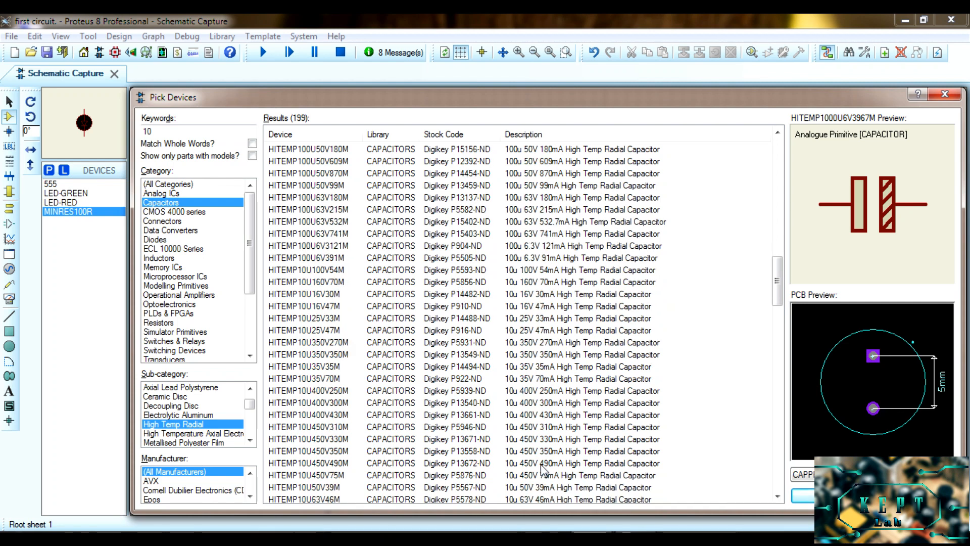
pyautogui.scroll(-1, 542, 472)
pyautogui.doubleClick(518, 452)
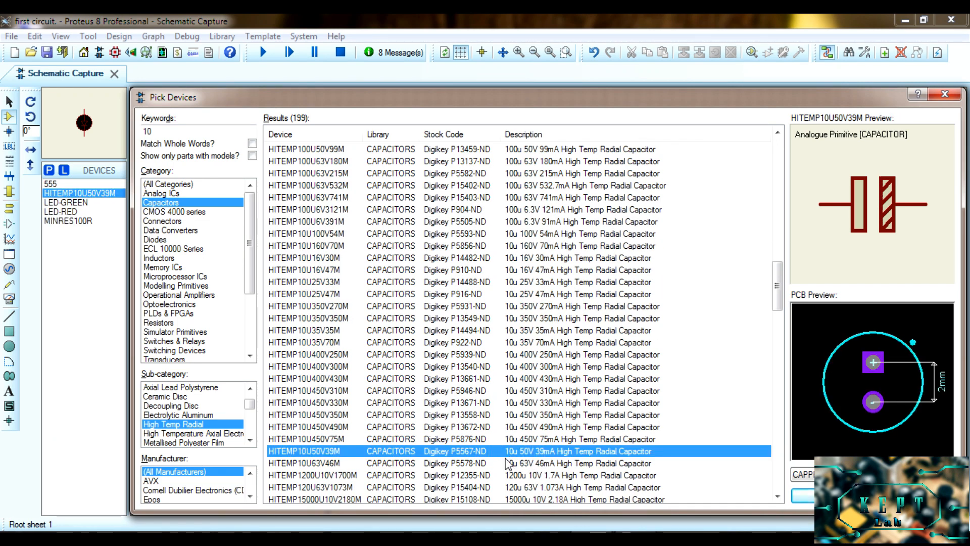
pyautogui.click(808, 497)
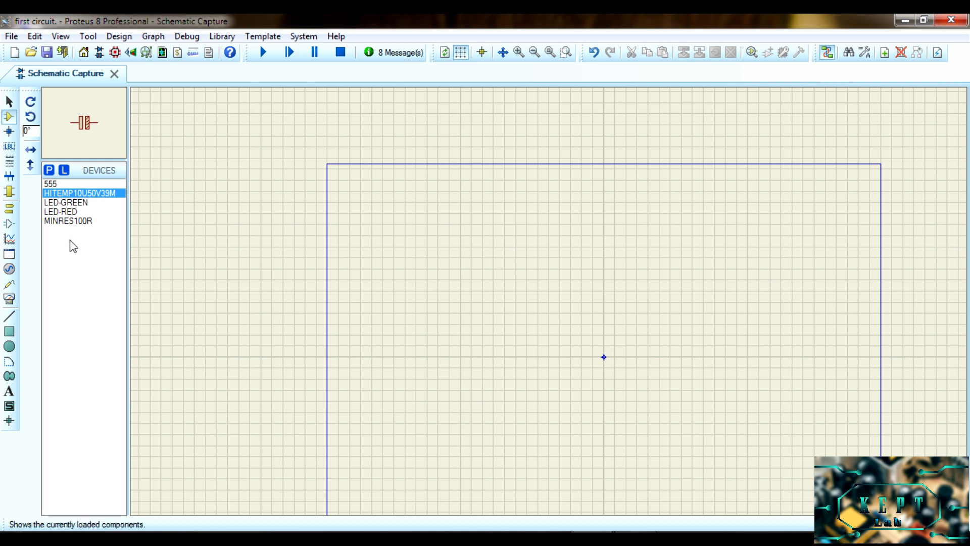
# Place the 555 timer in the upper-middle area of the schematic sheet
pyautogui.click(55, 184)
pyautogui.click(480, 273)
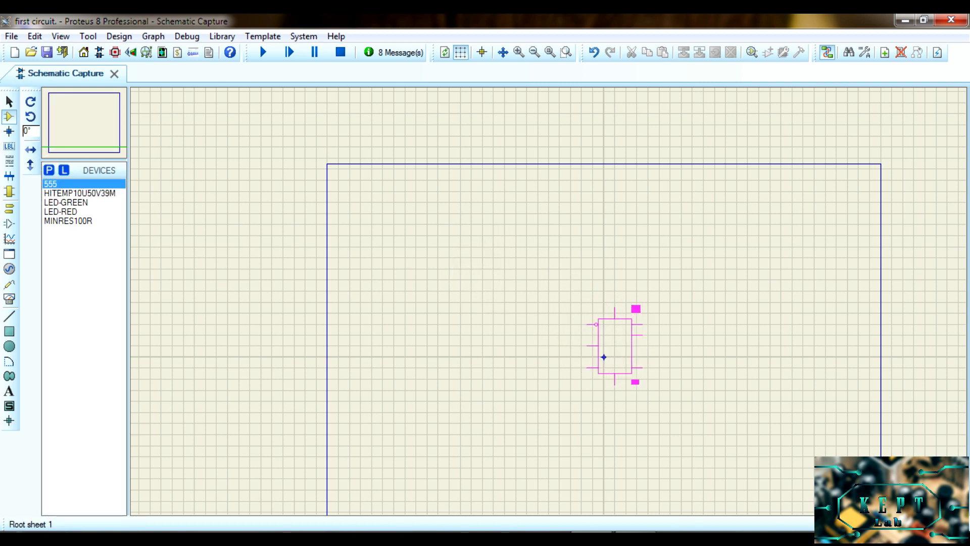
pyautogui.click(526, 301)
pyautogui.scroll(1, 548, 355)
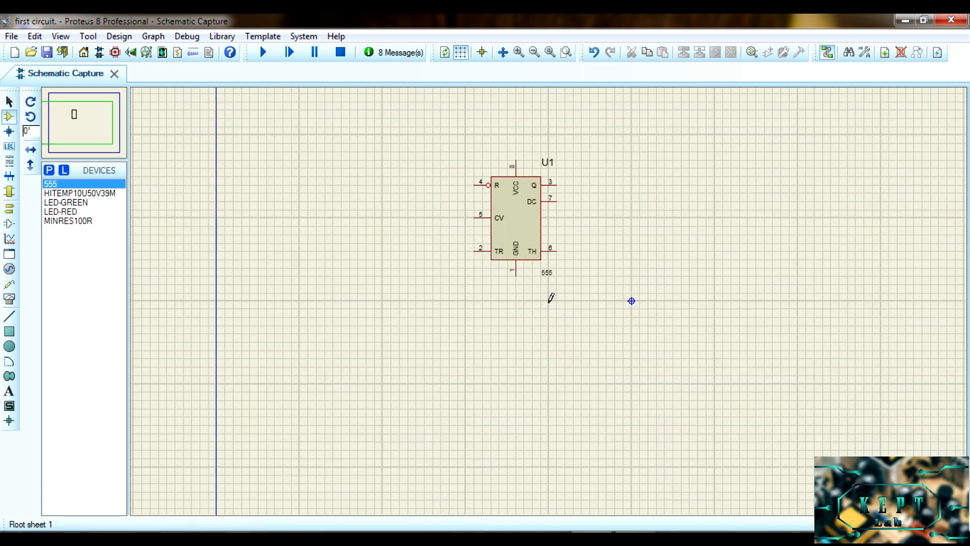
pyautogui.scroll(1, 541, 212)
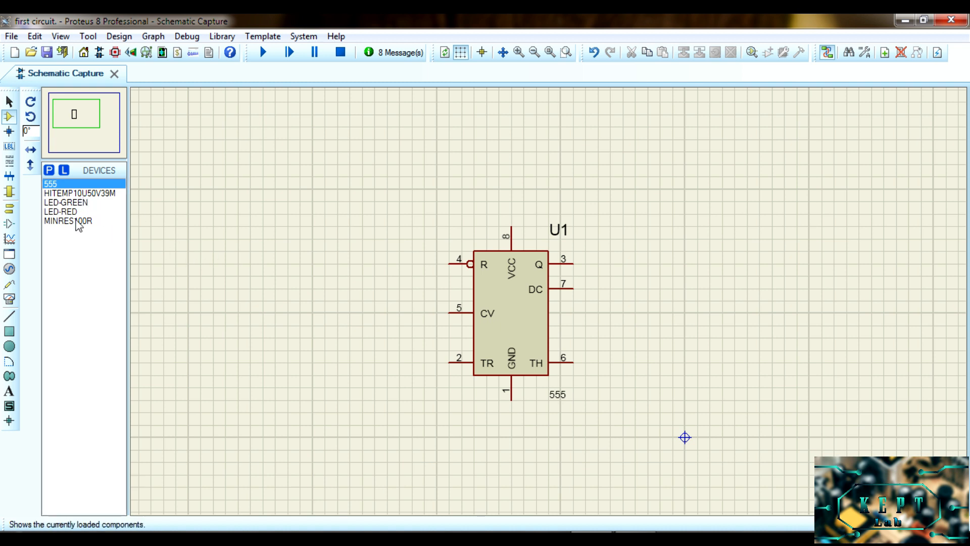
# Place LED-GREEN to the upper right of the 555 timer and LED-RED to its lower right
pyautogui.click(66, 202)
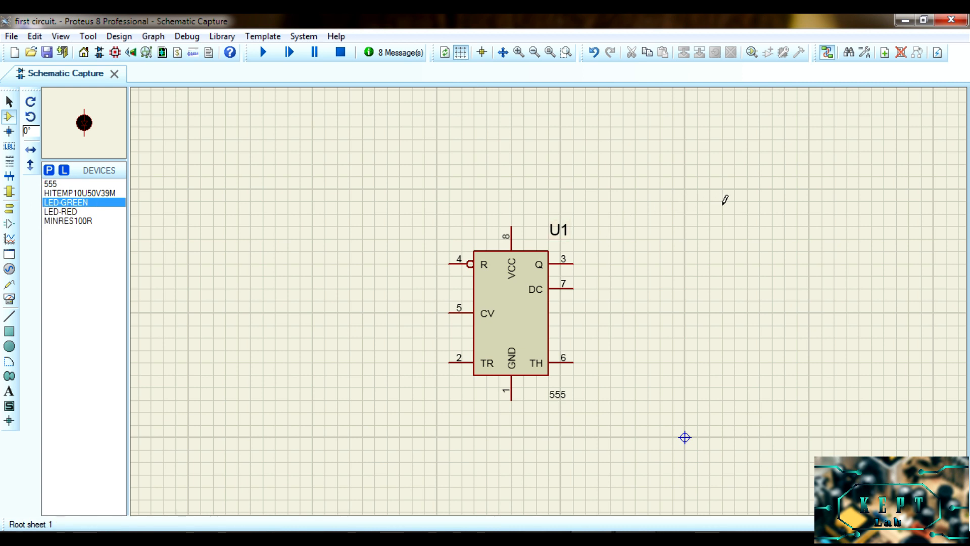
pyautogui.click(736, 198)
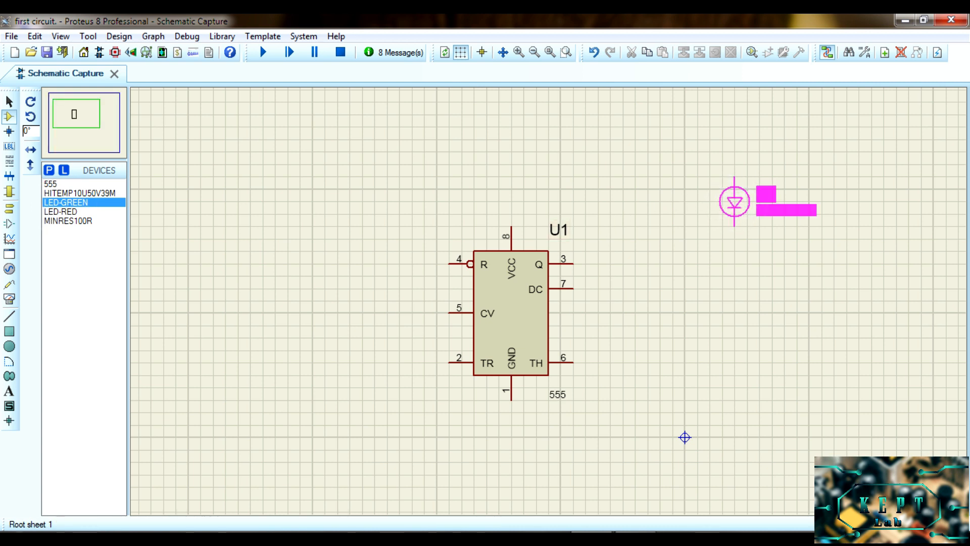
pyautogui.click(734, 201)
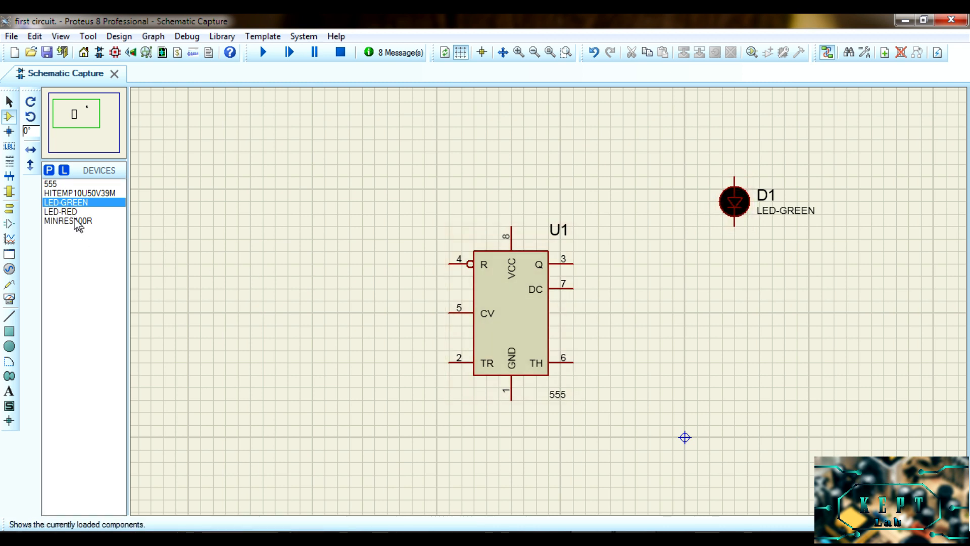
pyautogui.click(61, 211)
pyautogui.click(747, 347)
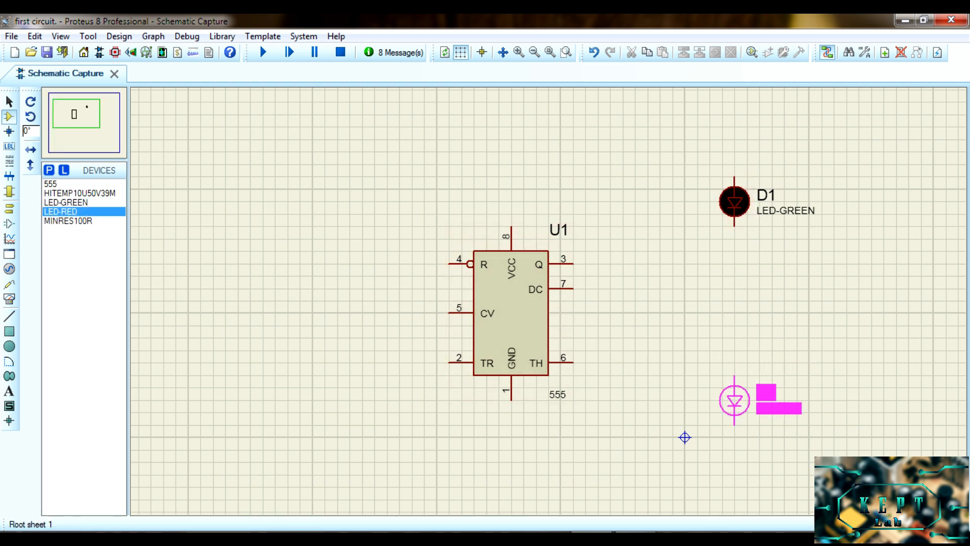
pyautogui.click(747, 400)
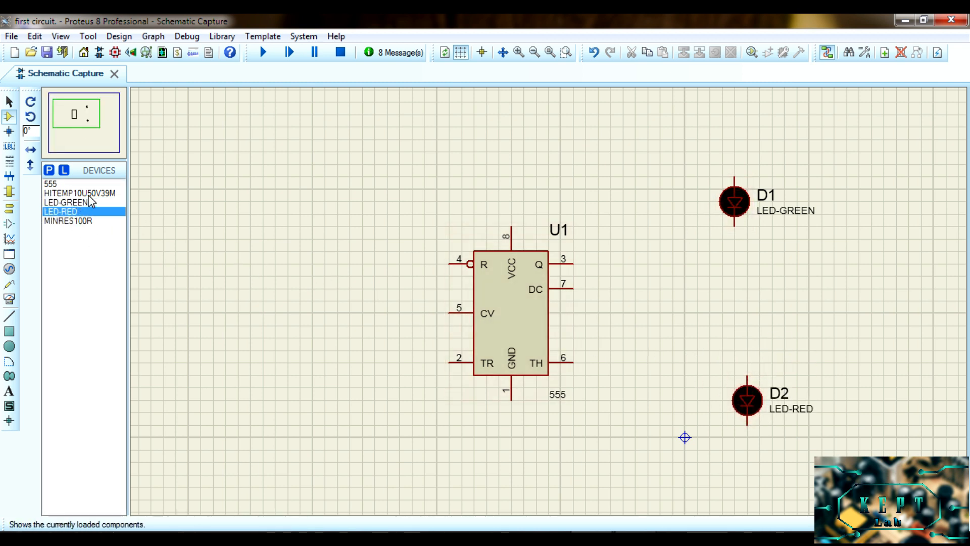
# Place a MINRES100R resistor rotated -90° above the red LED and wire it between 555 pin 3 and the LED's anode
pyautogui.click(92, 222)
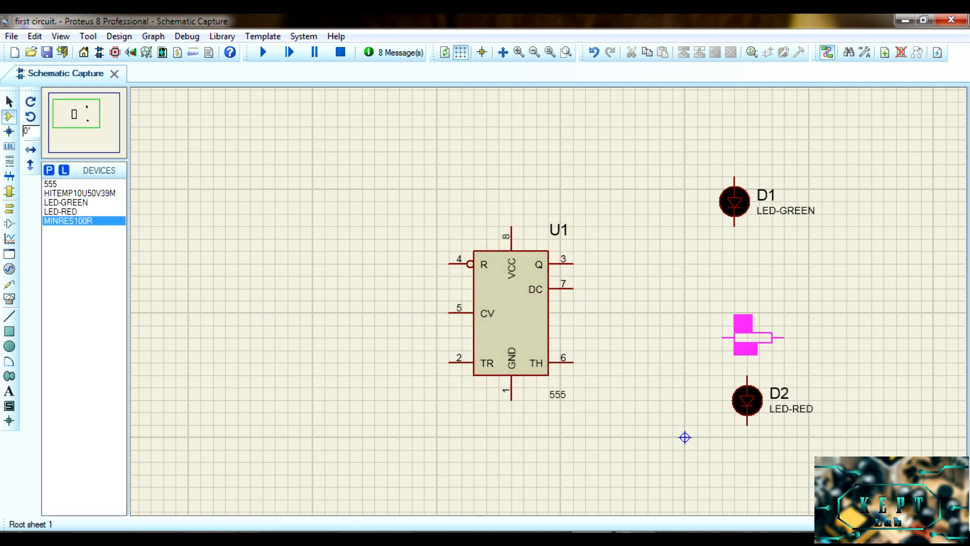
pyautogui.press('KP_Subtract')
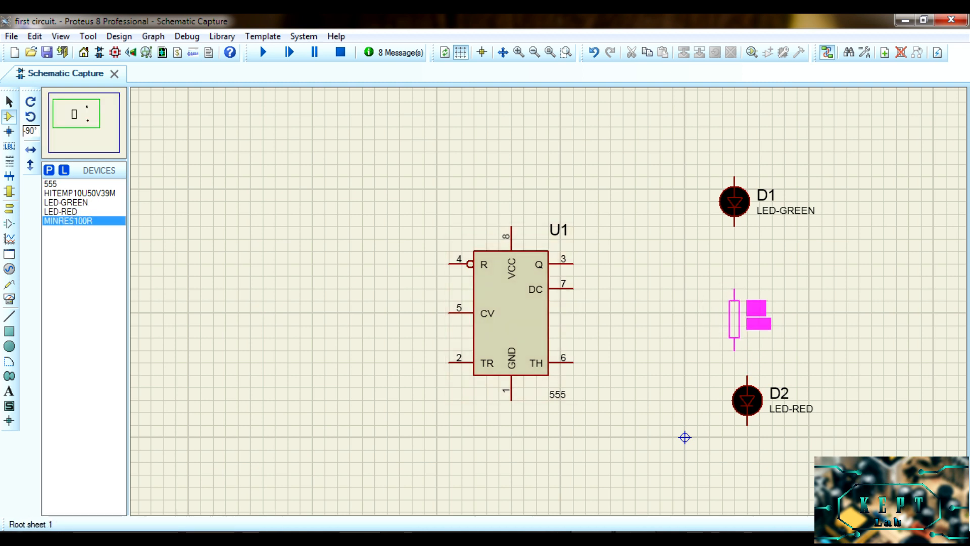
pyautogui.click(747, 331)
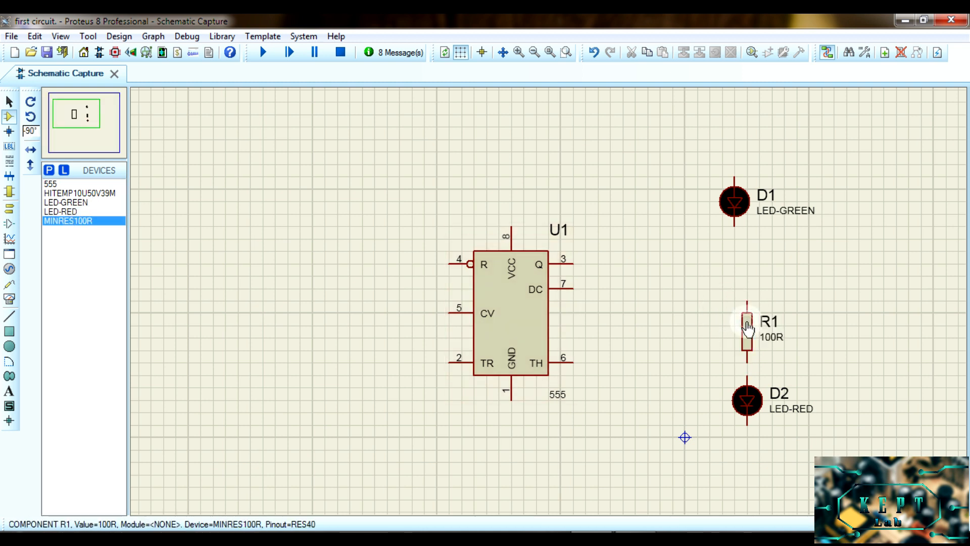
pyautogui.click(572, 264)
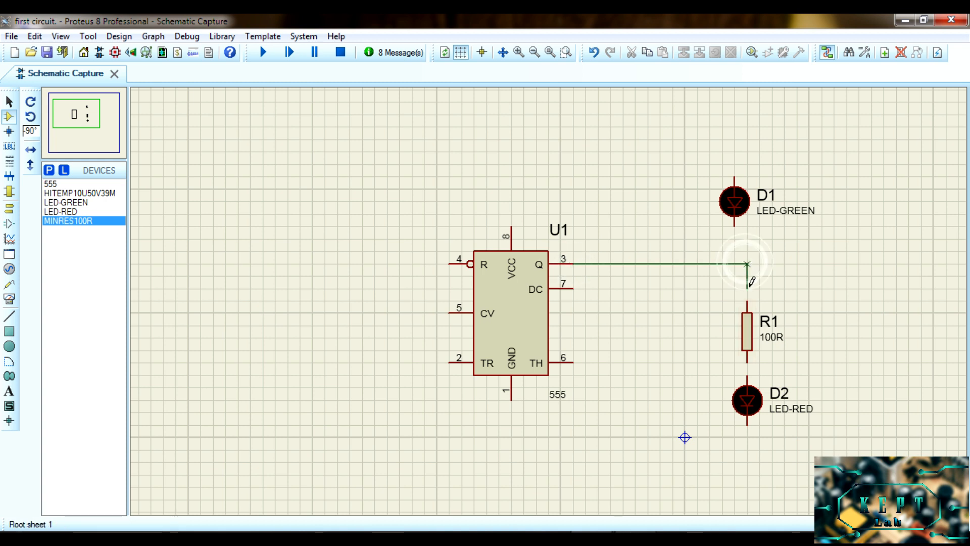
pyautogui.click(747, 303)
pyautogui.click(747, 359)
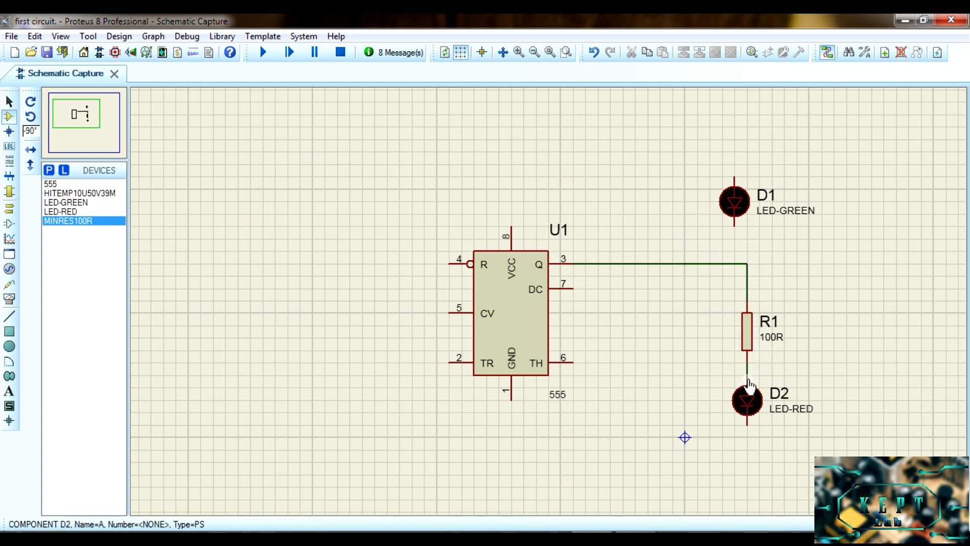
pyautogui.click(747, 376)
# Move the green LED into line above the resistor and wire its lower pin to the 555 output wire
pyautogui.click(734, 201)
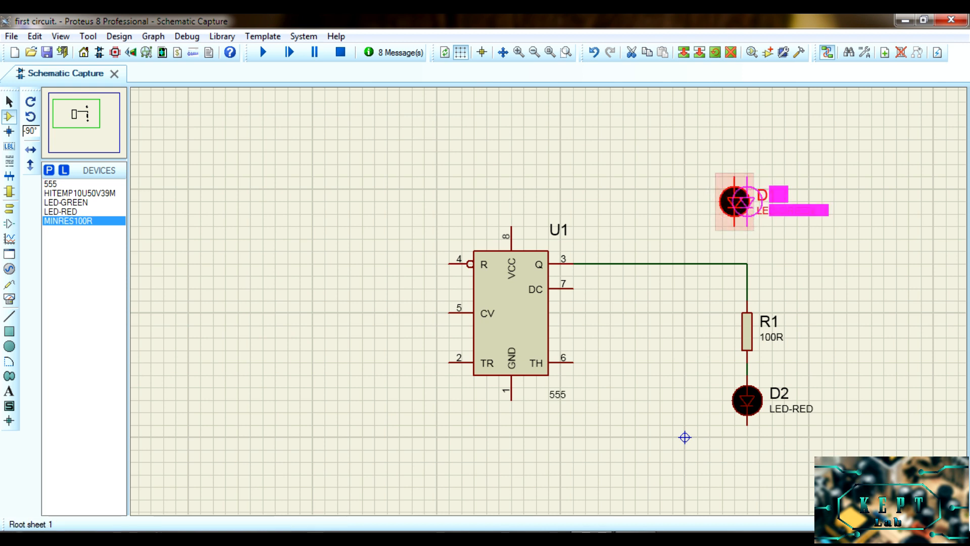
pyautogui.click(747, 201)
pyautogui.click(747, 229)
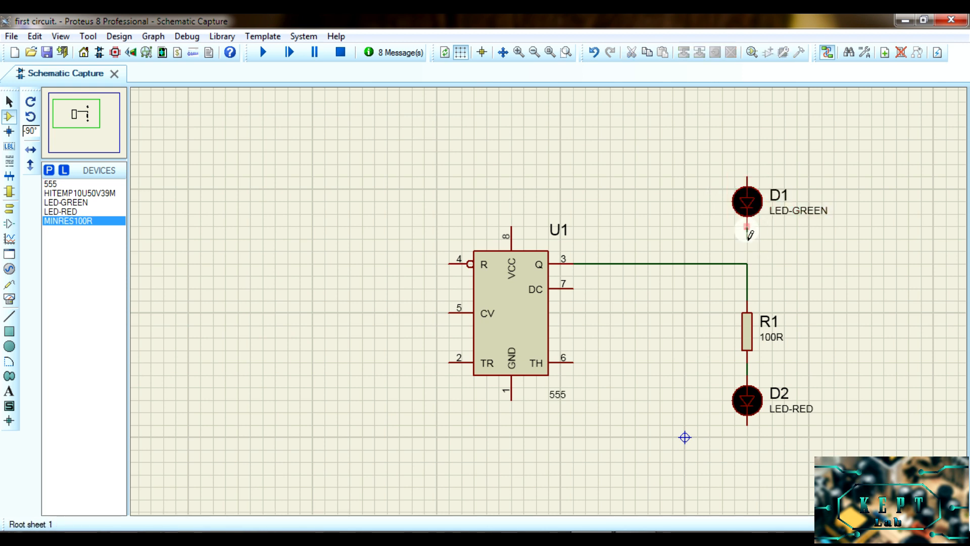
pyautogui.click(747, 262)
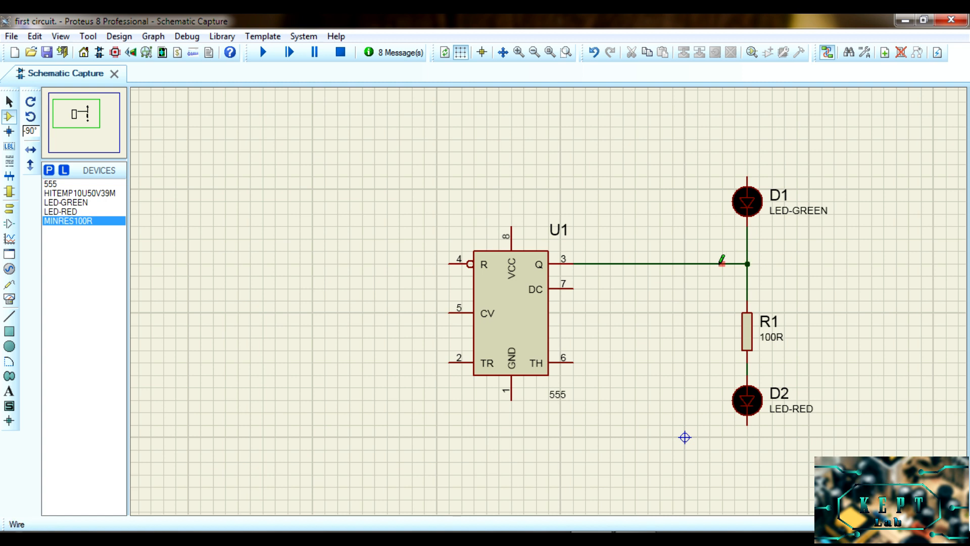
# Add a vertical 100R resistor wired above the green LED and place another beside pins 7 and 6 of the 555
pyautogui.scroll(-1, 722, 261)
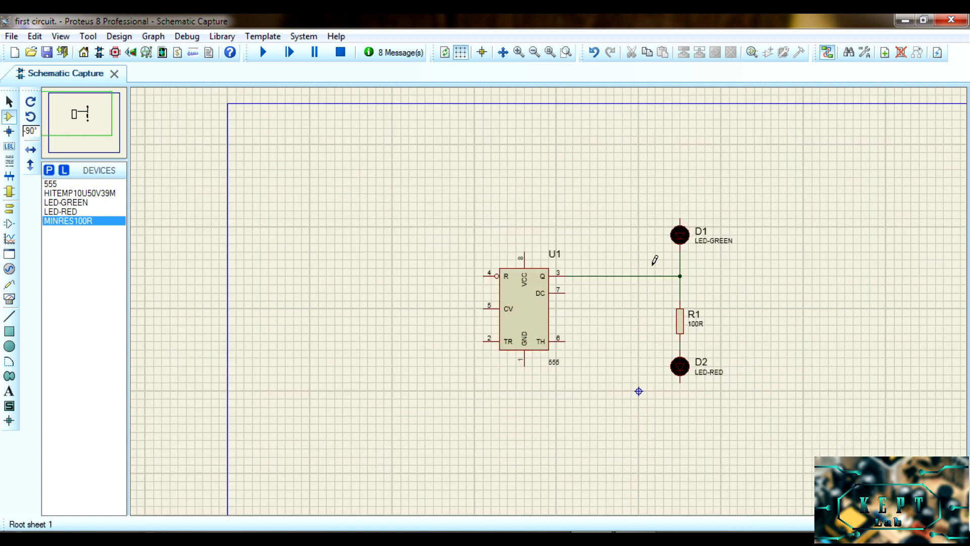
pyautogui.scroll(1, 527, 254)
pyautogui.click(548, 303)
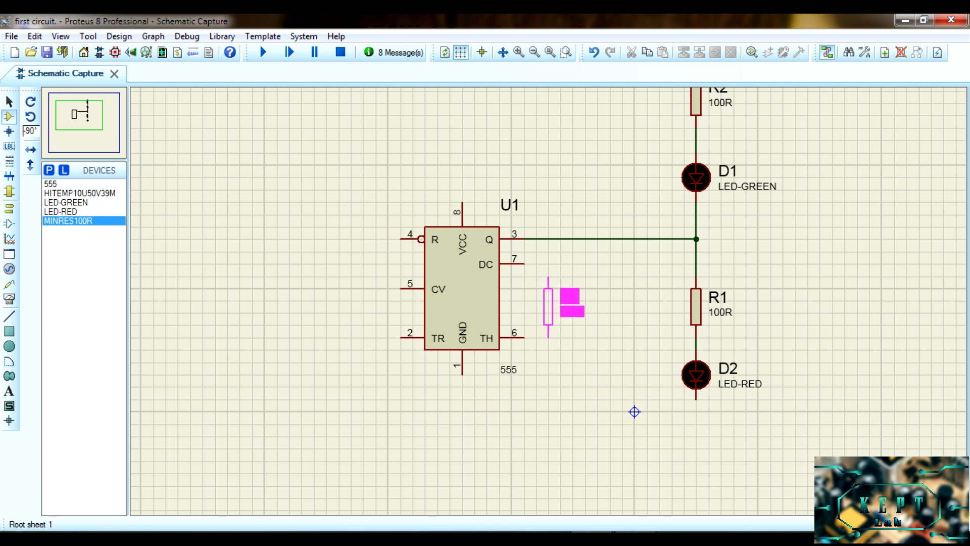
pyautogui.click(546, 306)
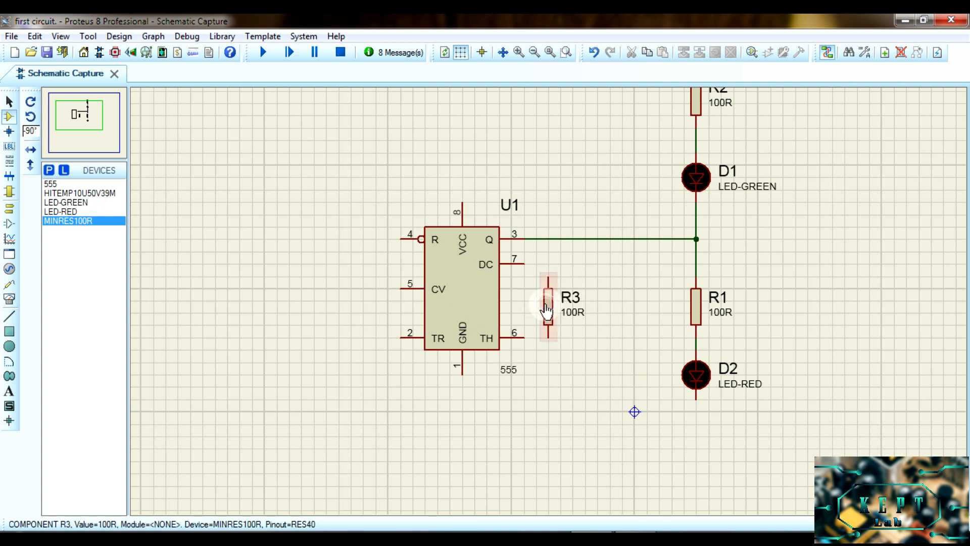
# Wire the resistor beside the 555 between pins 7 and 6, and connect VCC pin 8 to reset pin 4
pyautogui.click(524, 263)
pyautogui.click(548, 277)
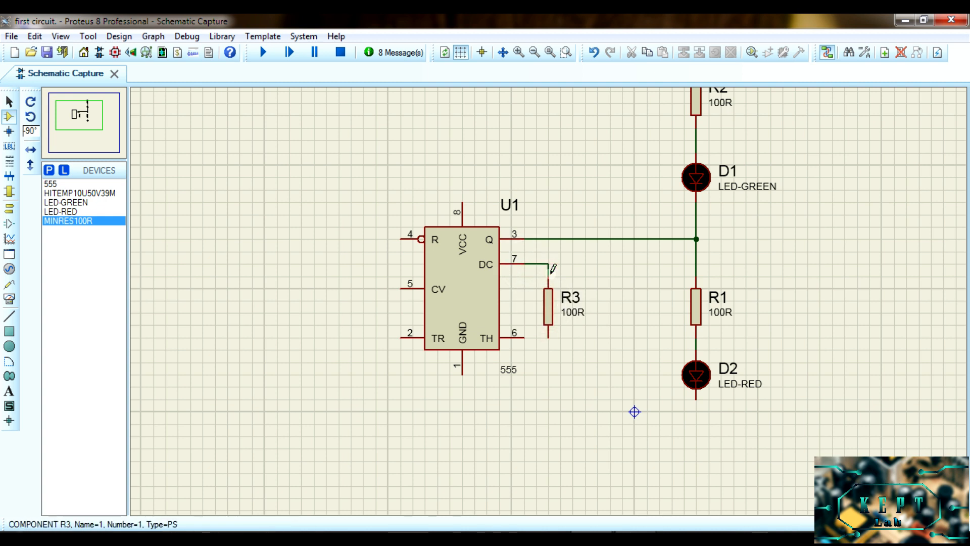
pyautogui.click(522, 336)
pyautogui.click(548, 336)
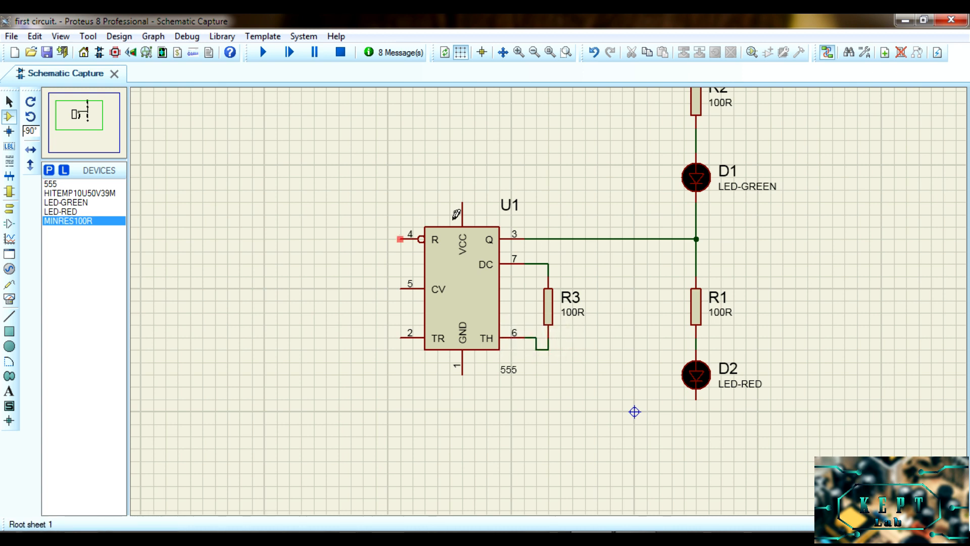
pyautogui.click(462, 202)
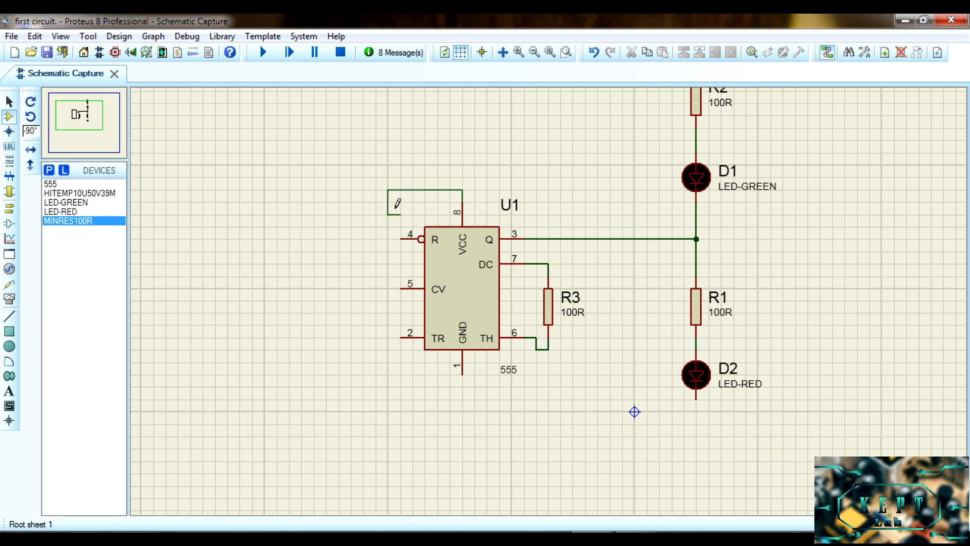
pyautogui.click(400, 238)
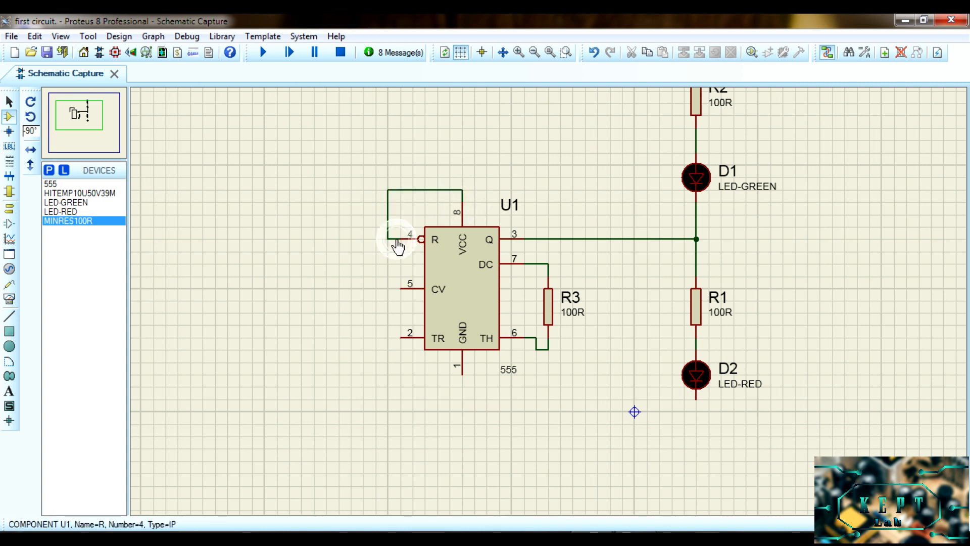
# Place the HITEMP10U50V39M capacitor below the 555's trigger pin 2 and wire its upper lead to that pin
pyautogui.click(80, 192)
pyautogui.click(363, 386)
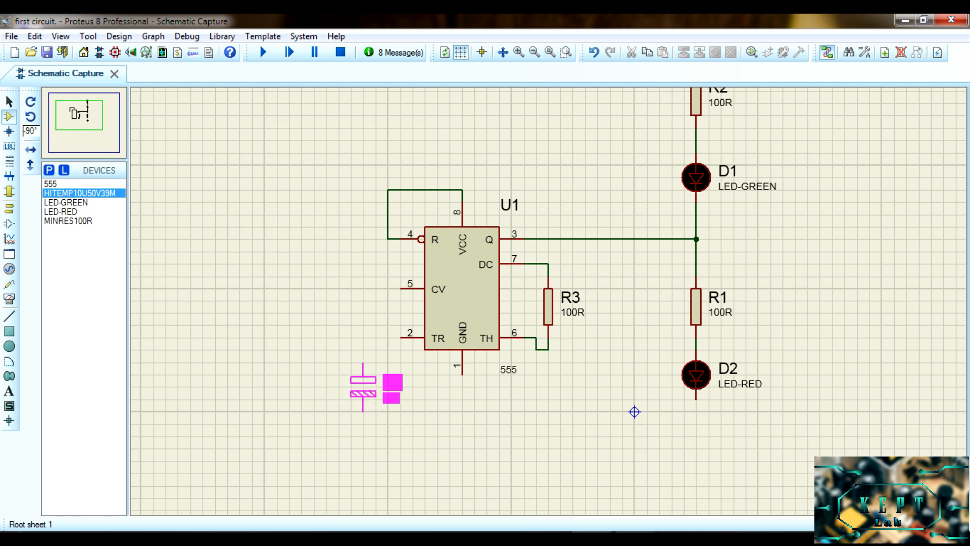
pyautogui.click(363, 387)
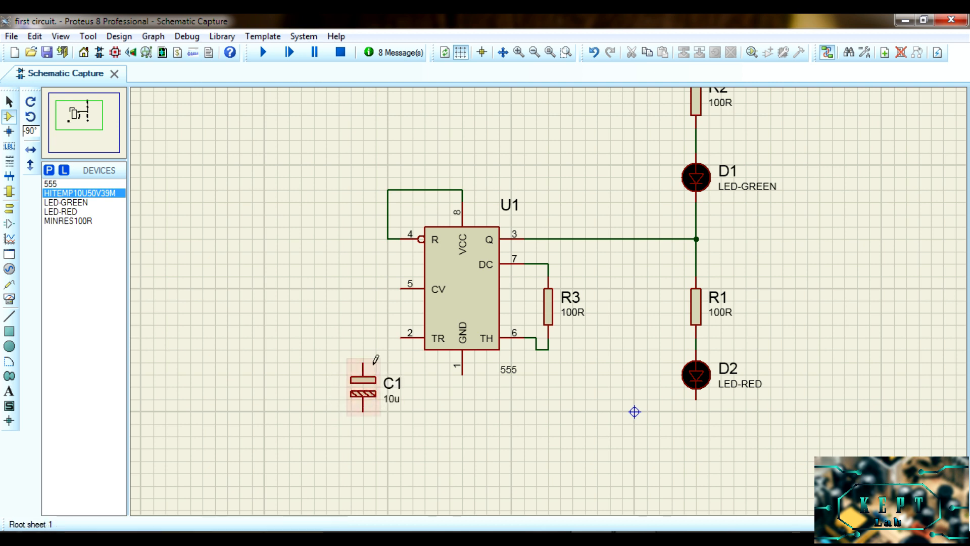
pyautogui.click(398, 335)
pyautogui.click(363, 364)
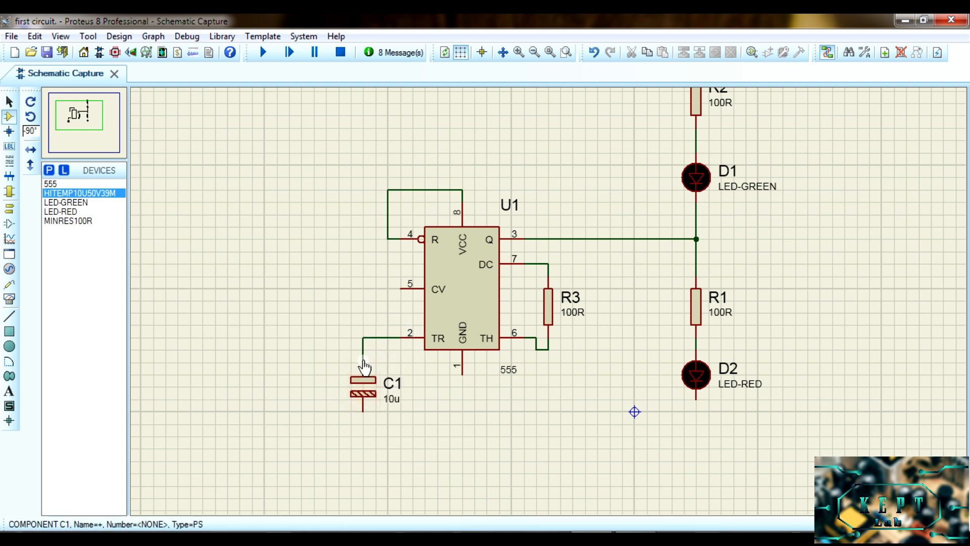
# Wire the lower lead of capacitor C1 to GND pin 1 of the 555
pyautogui.click(363, 411)
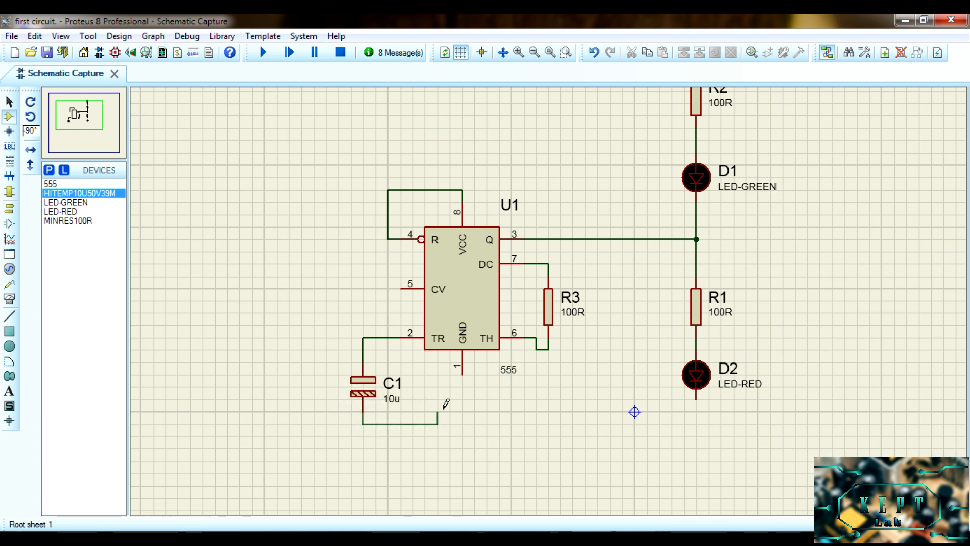
pyautogui.click(464, 378)
pyautogui.click(463, 376)
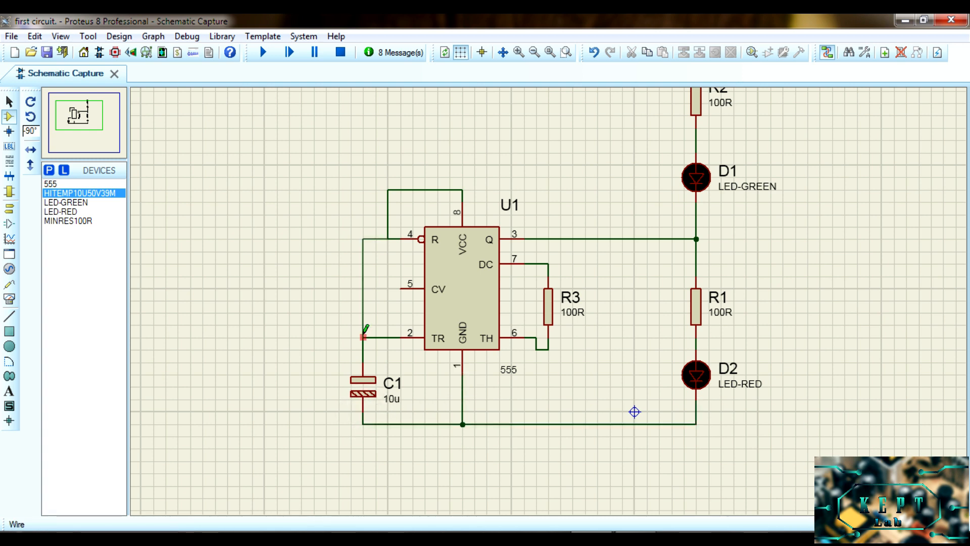
pyautogui.click(363, 335)
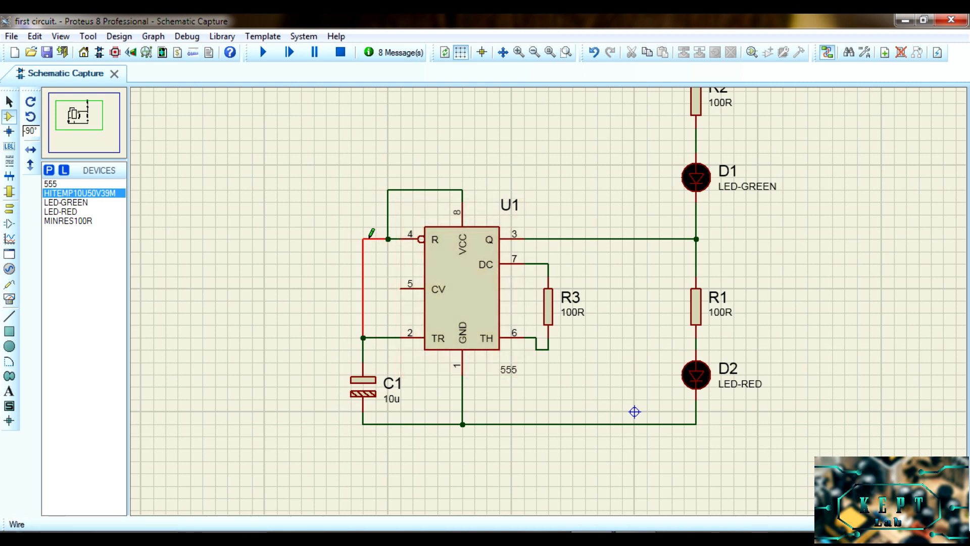
pyautogui.rightClick(385, 237)
pyautogui.click(419, 268)
# Wire the line joining C1 and the 555's GND pin to the cathode of the red LED
pyautogui.rightClick(462, 423)
pyautogui.rightClick(463, 424)
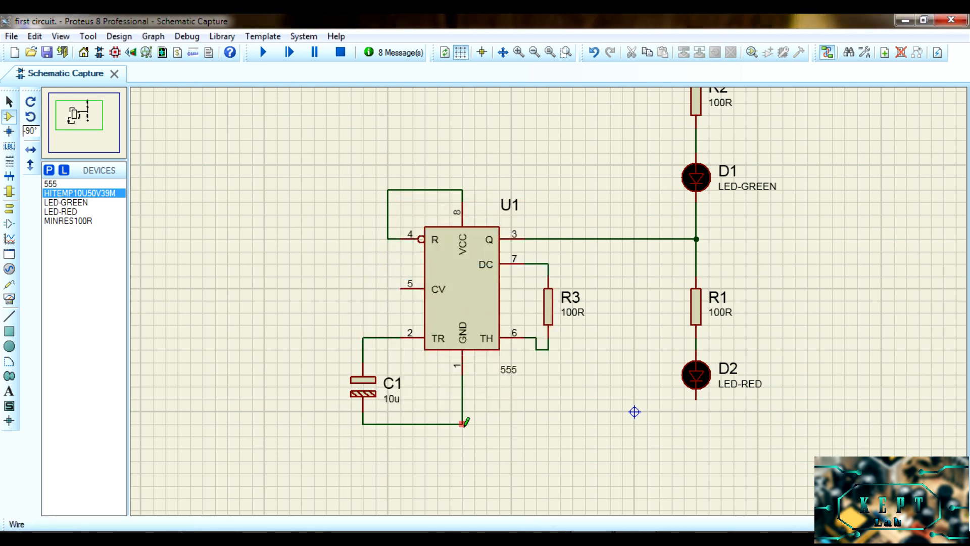
pyautogui.click(463, 424)
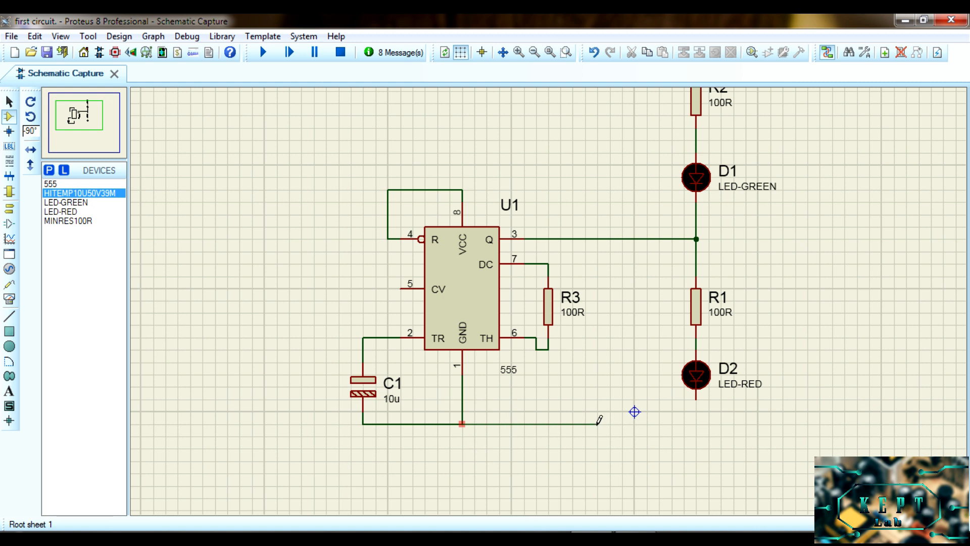
pyautogui.click(696, 402)
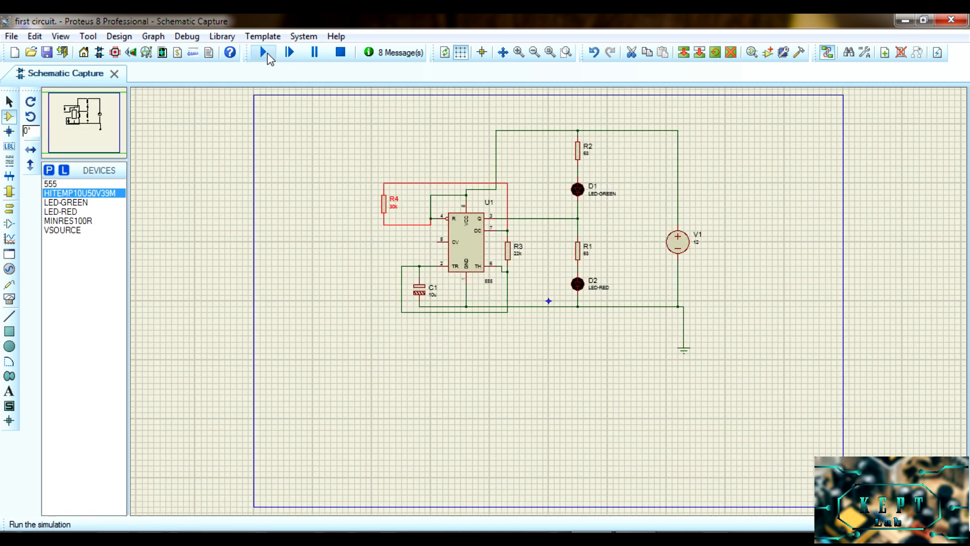
# Run the simulation of the complete circuit and examine how the green and red LEDs behave
pyautogui.click(267, 53)
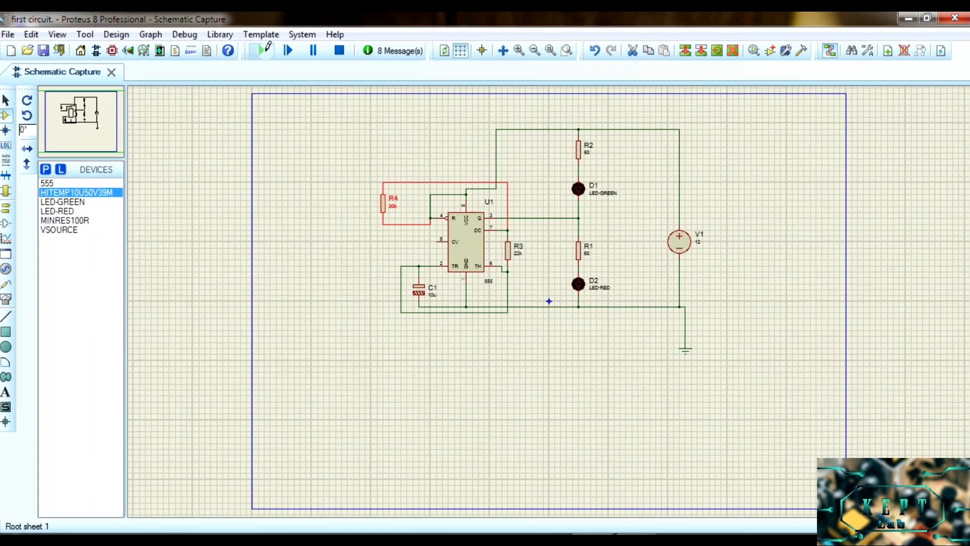
pyautogui.click(262, 52)
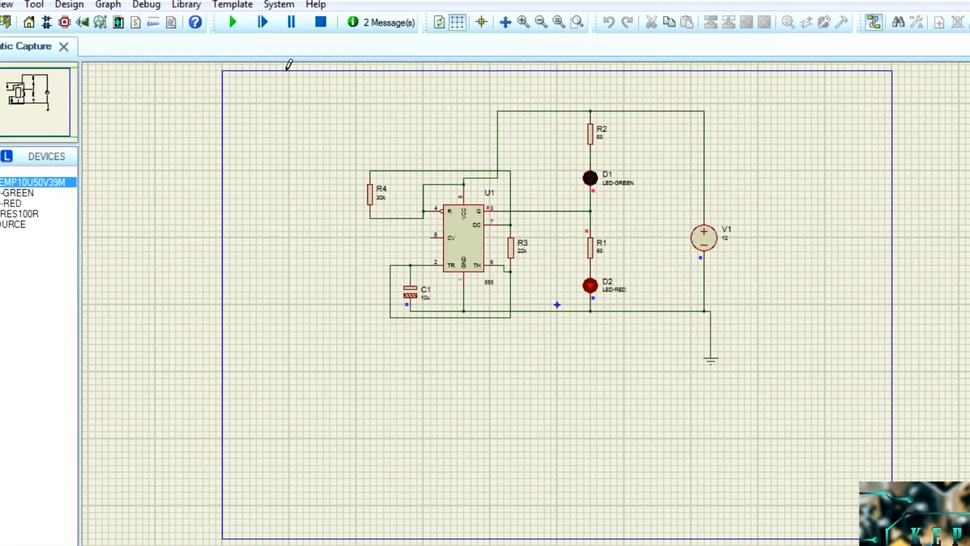
pyautogui.click(310, 7)
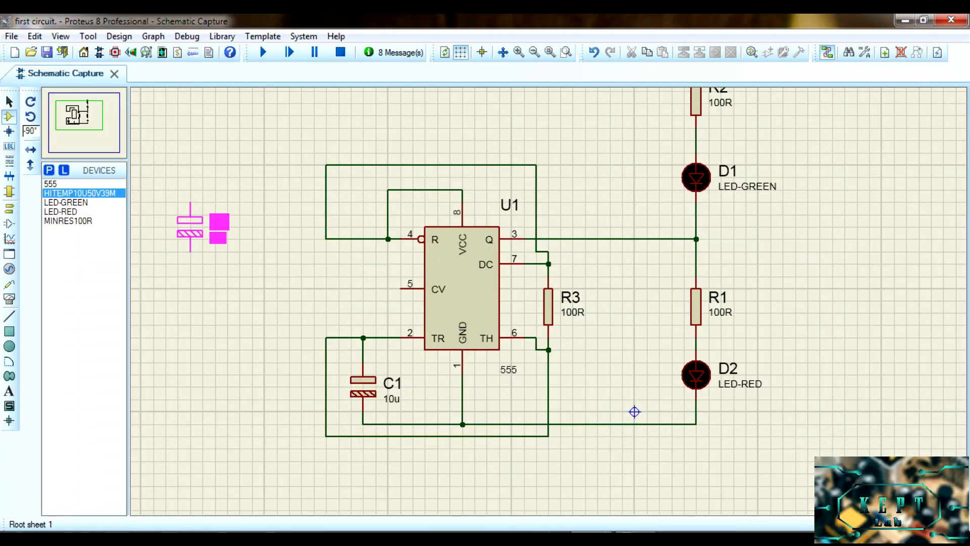
# Insert a vertical MINRES100R resistor into the wire between 555 pins 4 and 7 and shift it slightly away from the chip
pyautogui.click(99, 221)
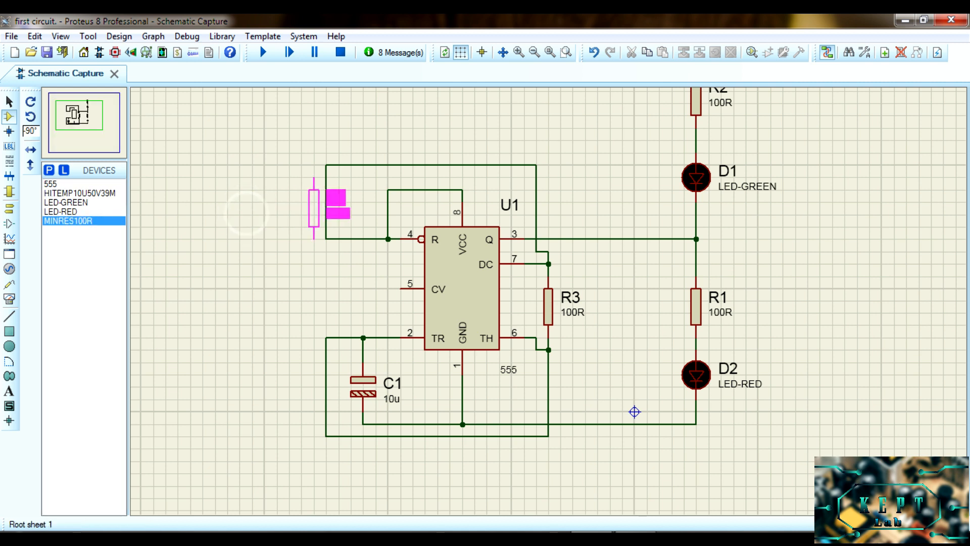
pyautogui.click(326, 208)
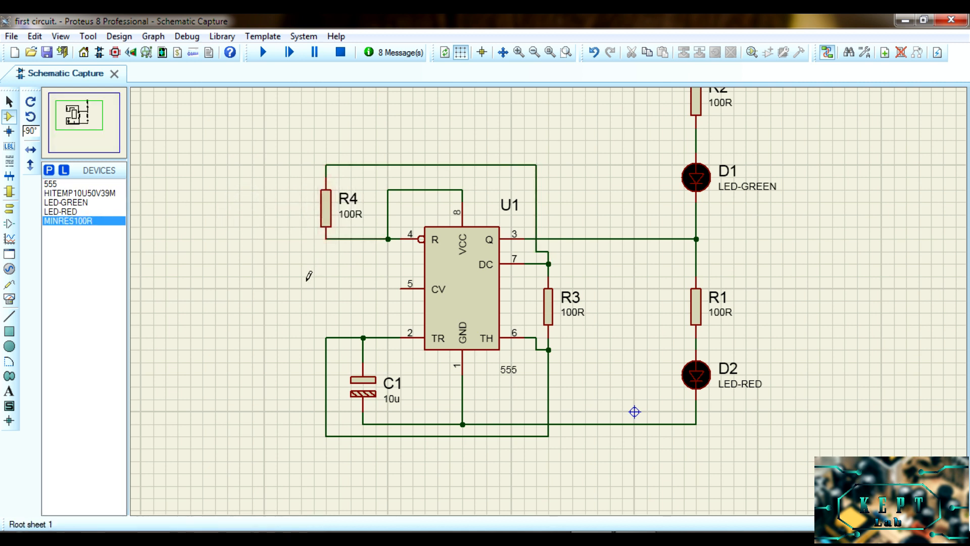
pyautogui.moveTo(326, 208); pyautogui.dragTo(314, 208)
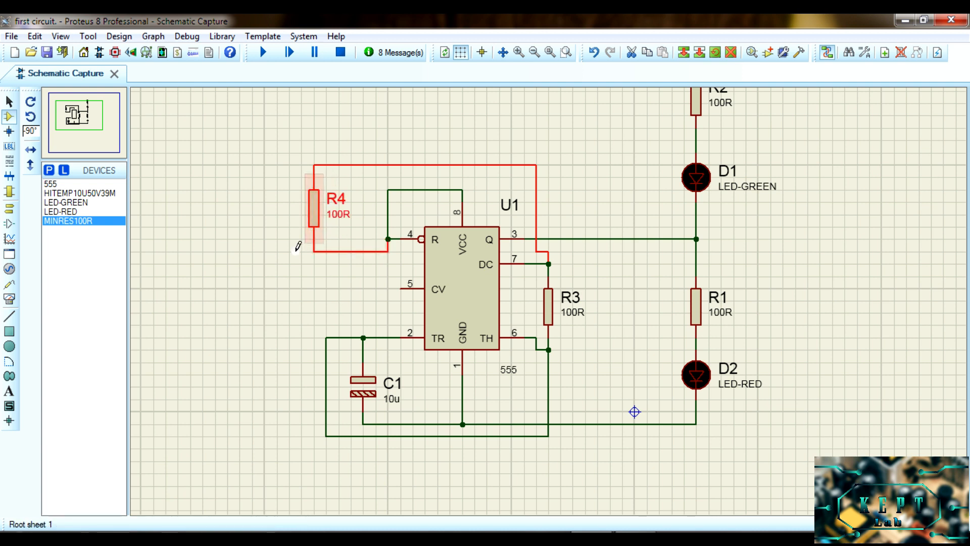
pyautogui.click(298, 246)
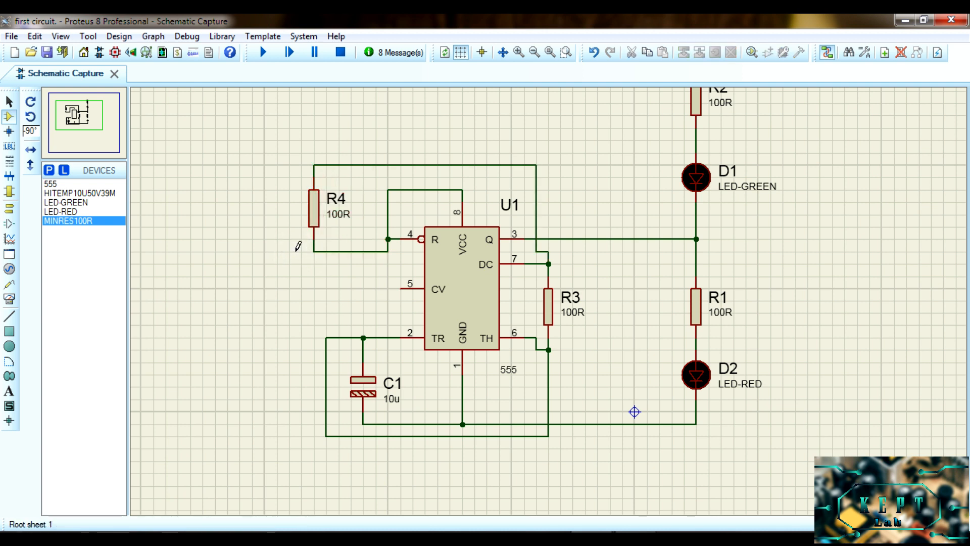
# Set the resistance of R4 to 220k and the resistance of R3 to 22k
pyautogui.doubleClick(320, 209)
pyautogui.press('Tab')
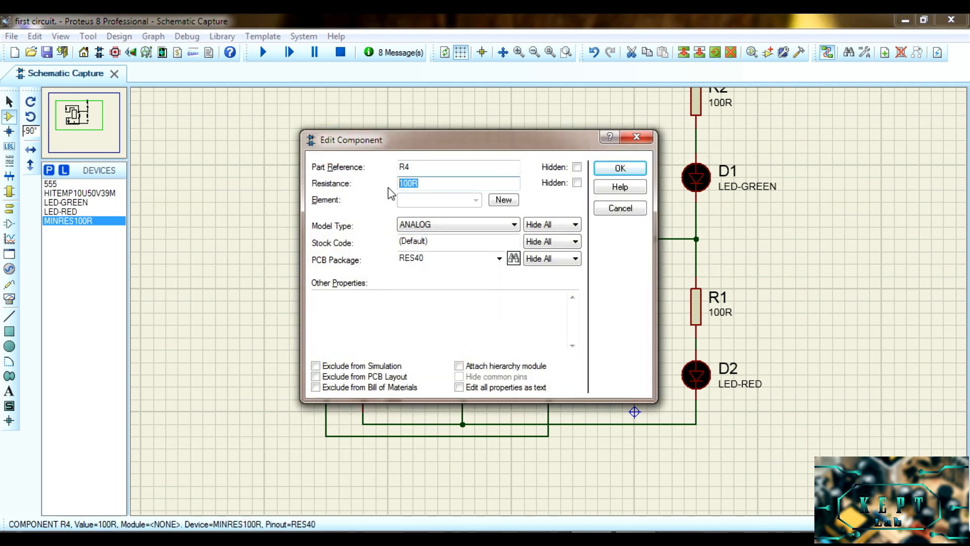
pyautogui.write('220k')
pyautogui.click(620, 169)
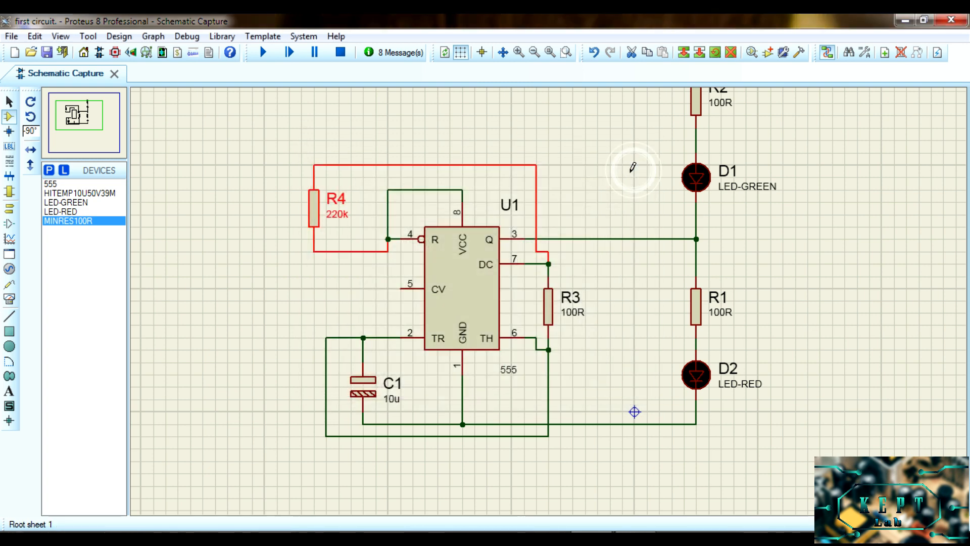
pyautogui.click(548, 315)
pyautogui.click(548, 316)
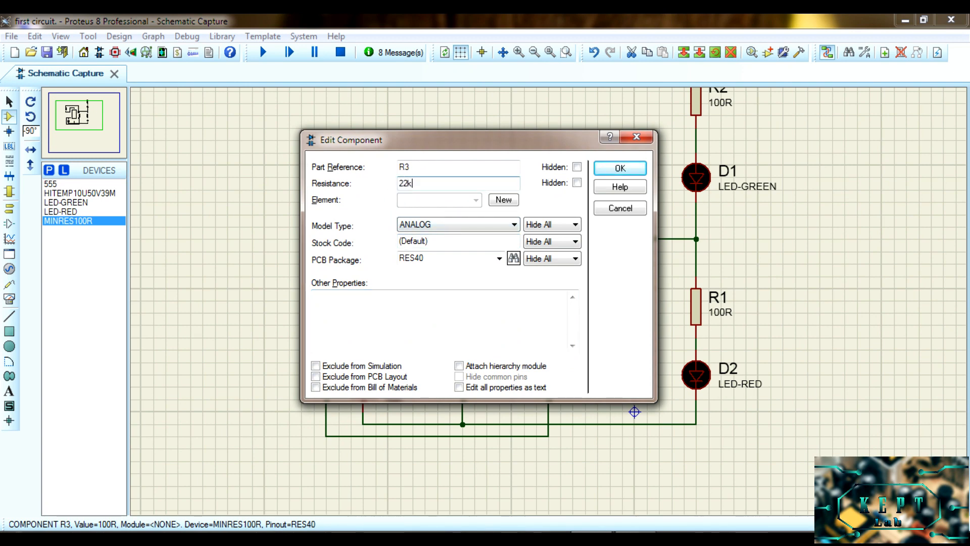
pyautogui.click(617, 168)
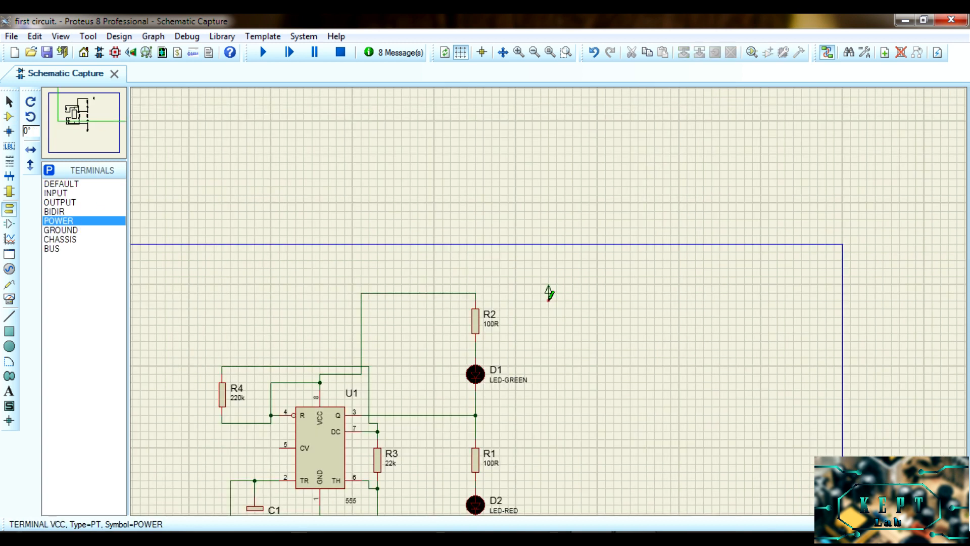
# Wire the power terminal to the upper end of R2 and place a ground terminal wired to the red LED's cathode
pyautogui.scroll(2, 549, 289)
pyautogui.click(438, 289)
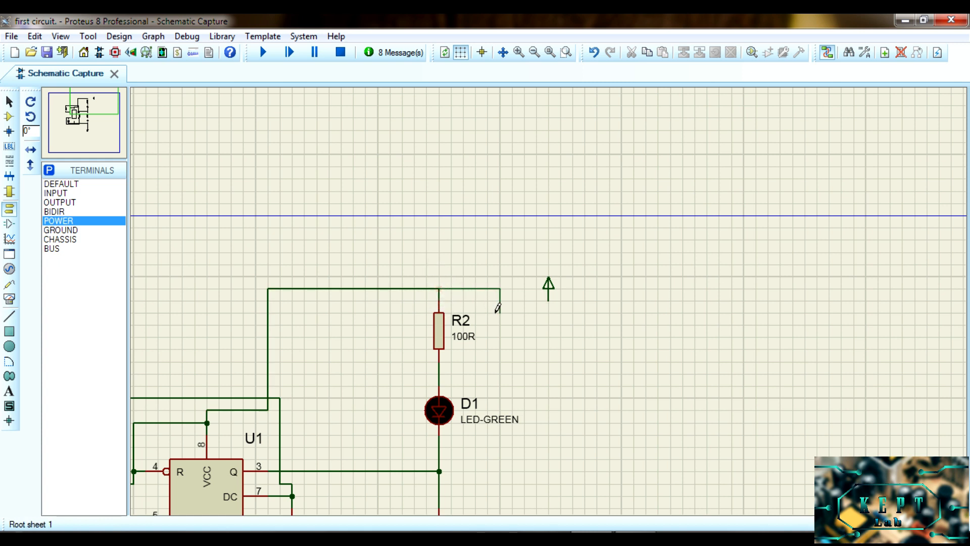
pyautogui.click(548, 300)
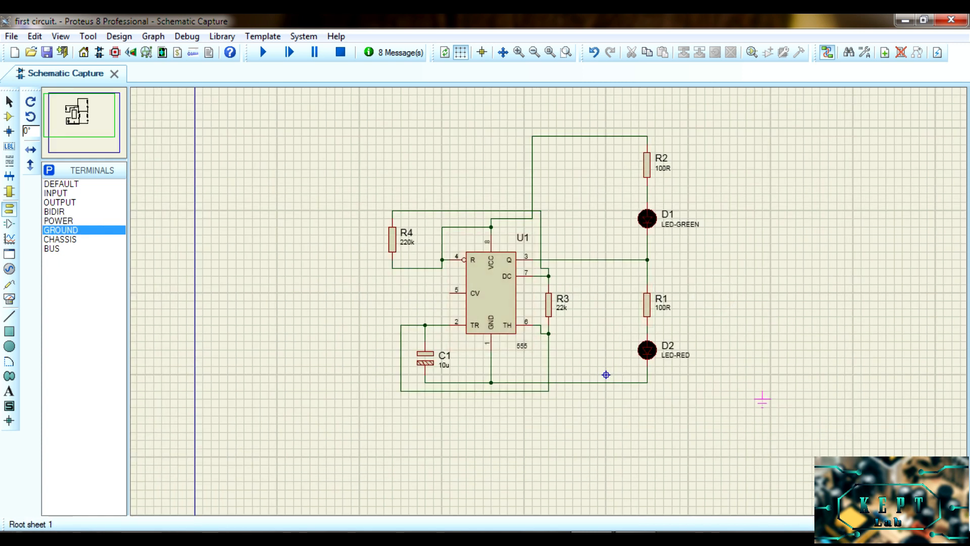
pyautogui.click(647, 449)
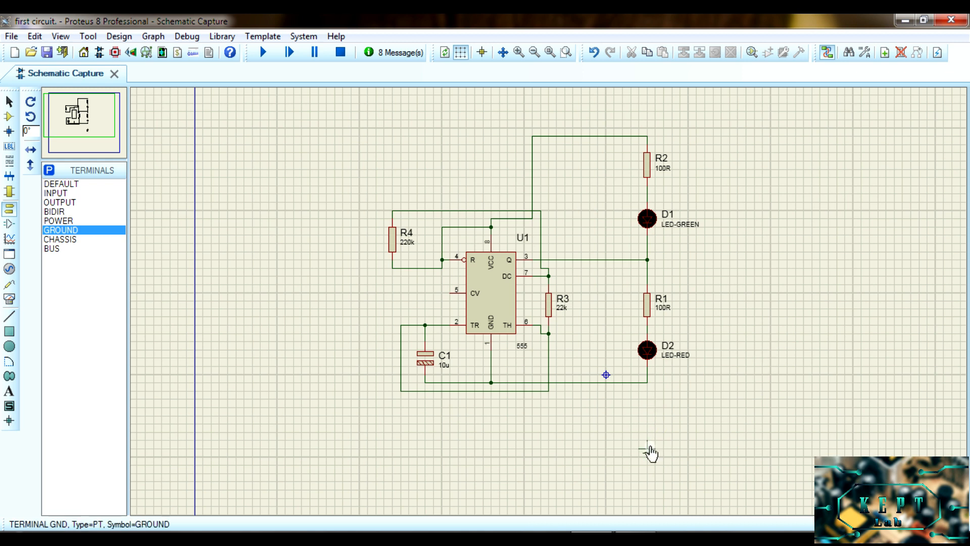
pyautogui.click(647, 440)
pyautogui.click(648, 383)
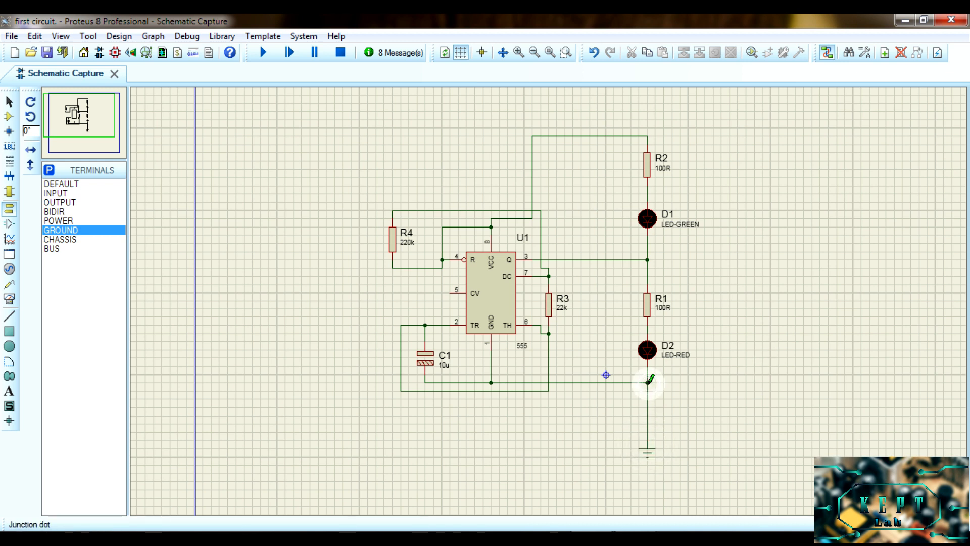
# Save the project under its existing name
pyautogui.click(59, 221)
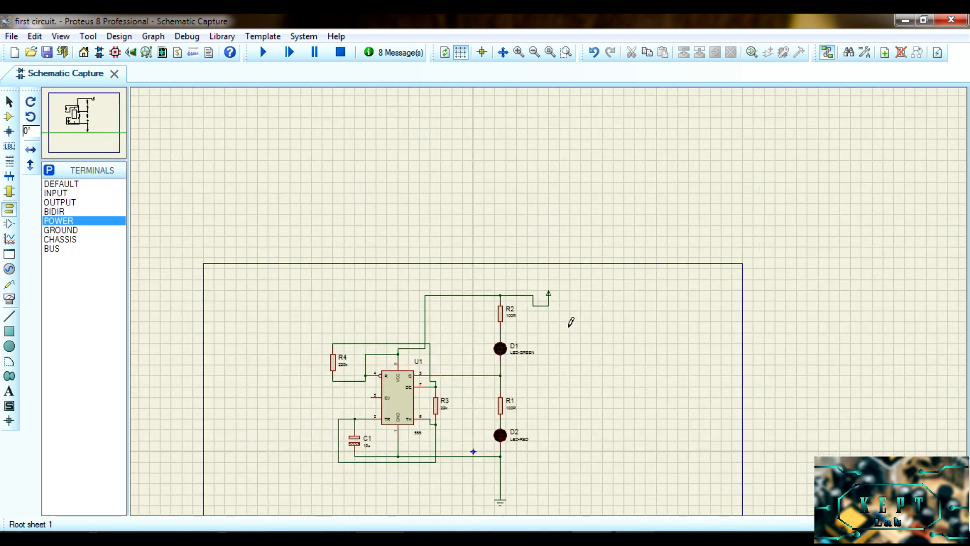
pyautogui.scroll(-1, 558, 346)
pyautogui.scroll(2, 558, 347)
pyautogui.click(47, 53)
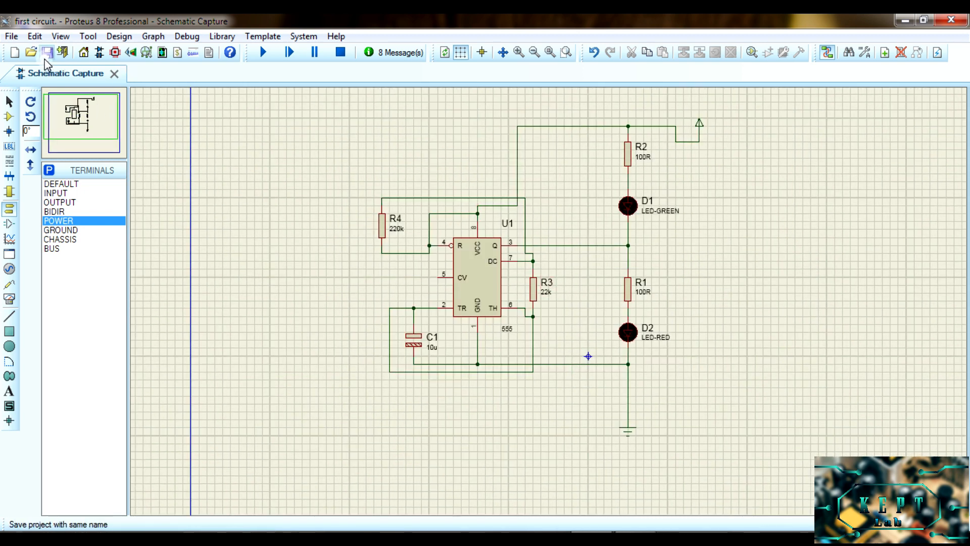
pyautogui.scroll(-1, 626, 369)
pyautogui.scroll(1, 555, 184)
# Pick the VSOURCE DC voltage source from the library with the keywords "dc source" and place it beside the LED branch
pyautogui.click(9, 117)
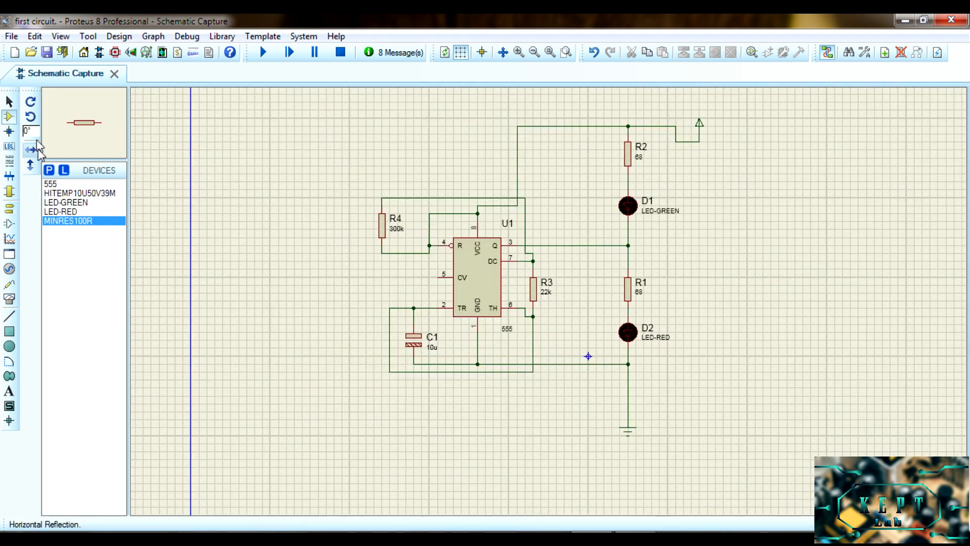
pyautogui.click(49, 170)
pyautogui.click(287, 173)
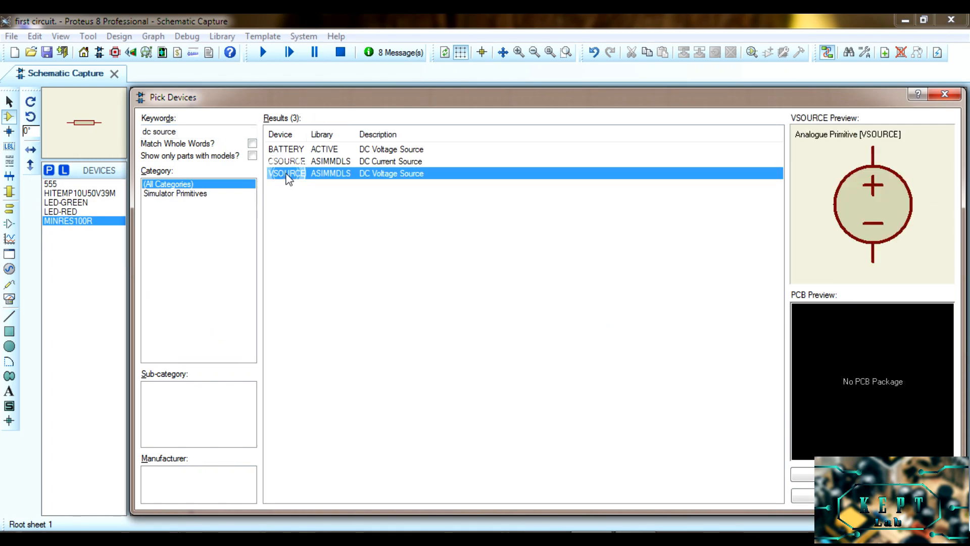
pyautogui.doubleClick(287, 174)
pyautogui.click(833, 496)
pyautogui.click(727, 298)
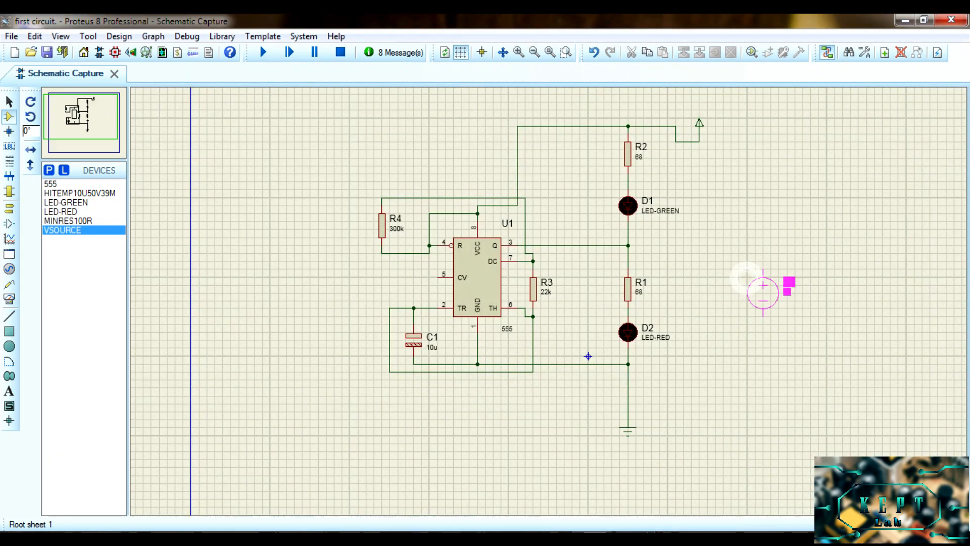
pyautogui.click(763, 277)
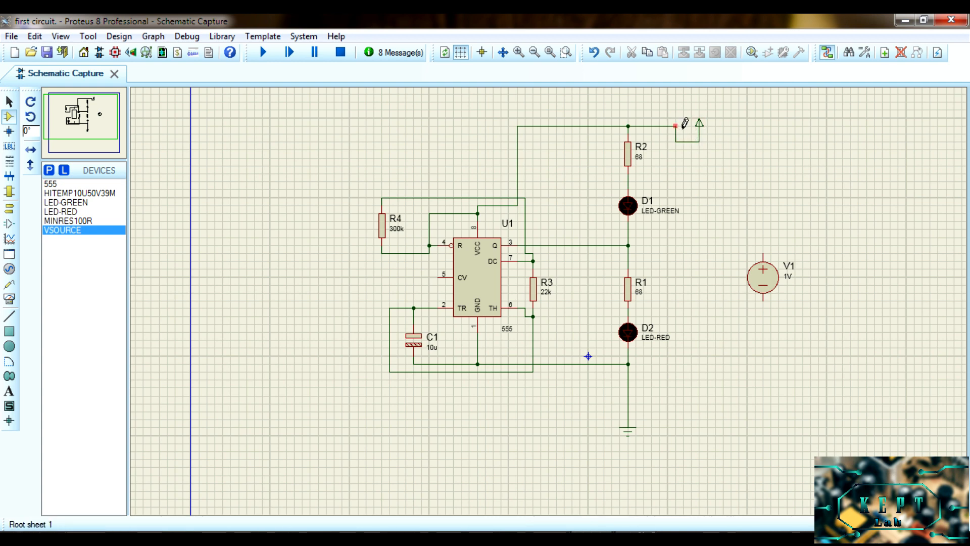
# Delete the power and ground terminals and wire V1 between the upper end of R2 and the red LED's cathode
pyautogui.rightClick(697, 126)
pyautogui.click(736, 177)
pyautogui.rightClick(627, 427)
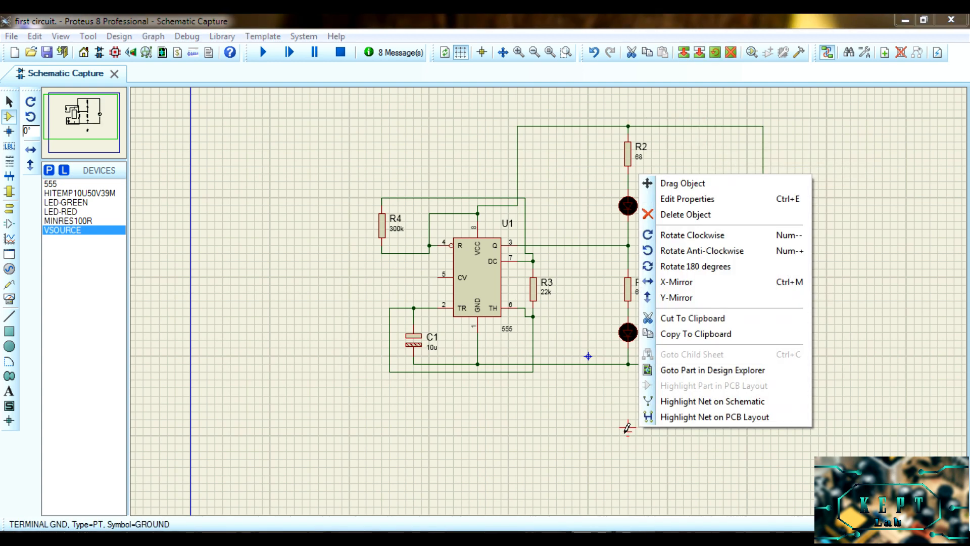
pyautogui.click(685, 214)
# Set the voltage of source V1 to 12v and run the simulation
pyautogui.doubleClick(766, 280)
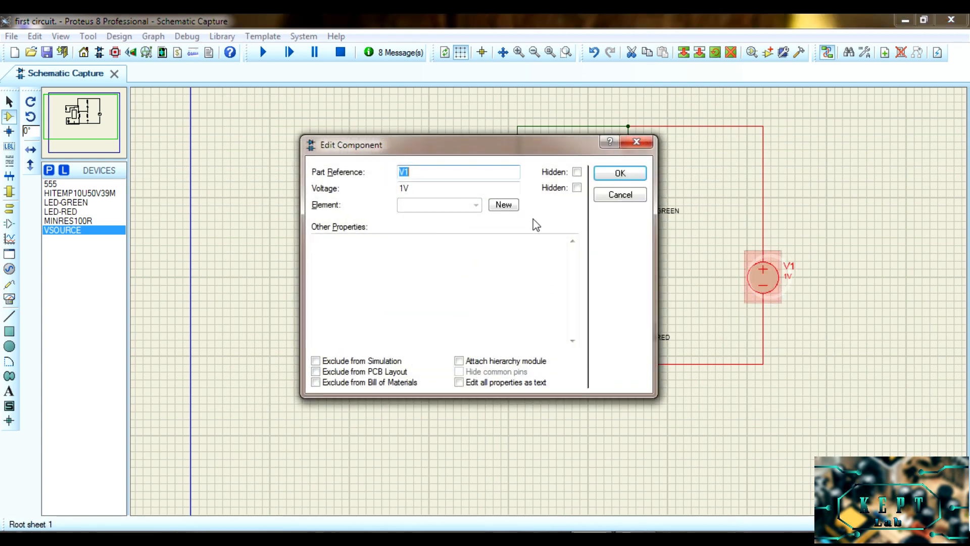
pyautogui.press('Tab')
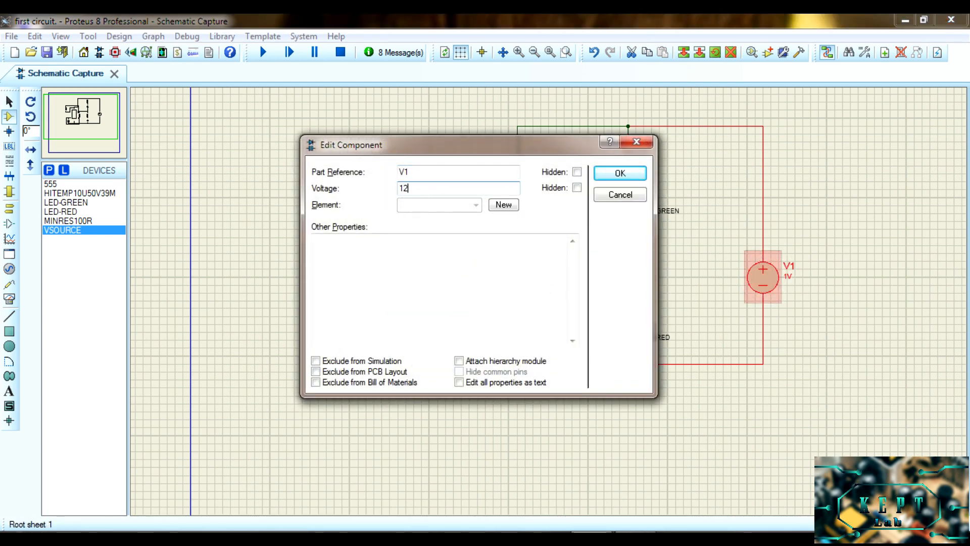
pyautogui.write('12v')
pyautogui.press('Return')
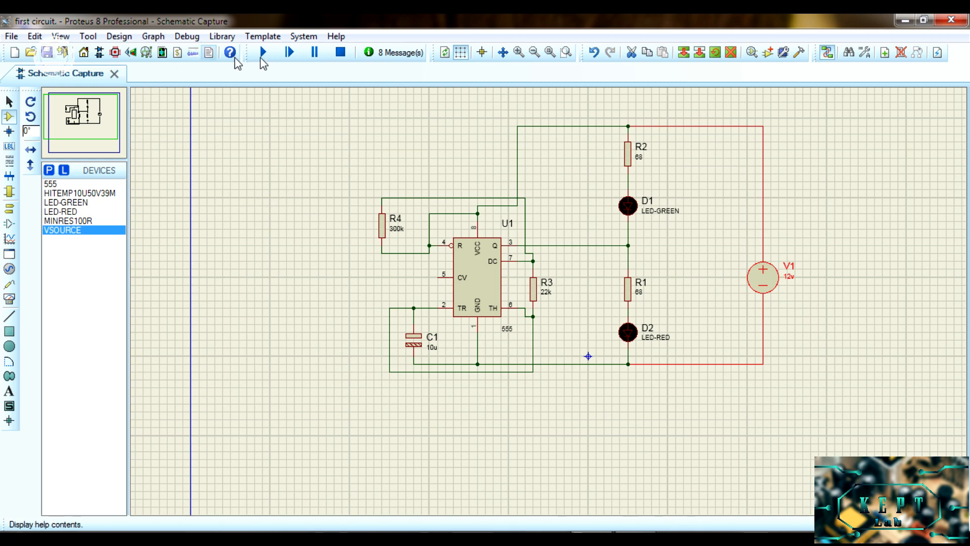
pyautogui.click(267, 56)
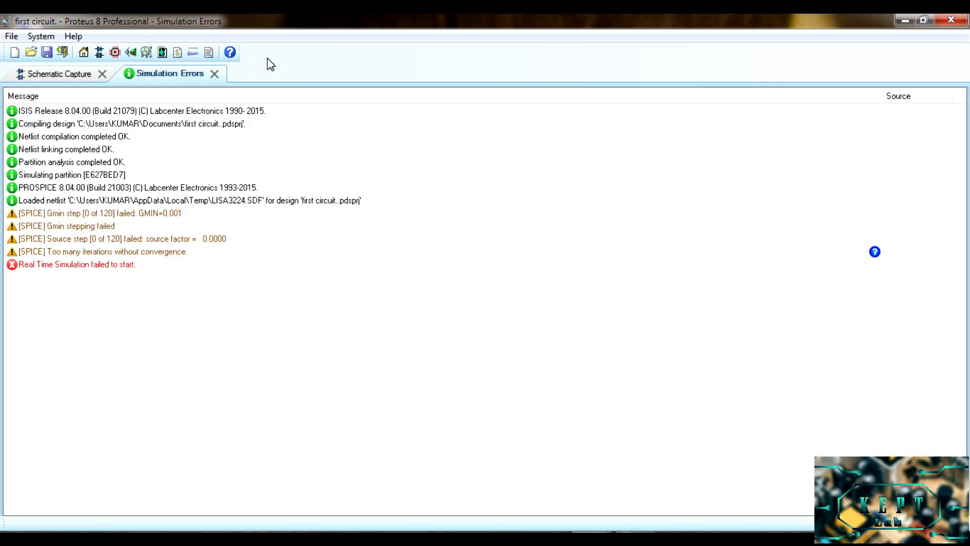
# Set the voltage of source V1 to 9v, and rerun the simulation after saving the project
pyautogui.click(214, 74)
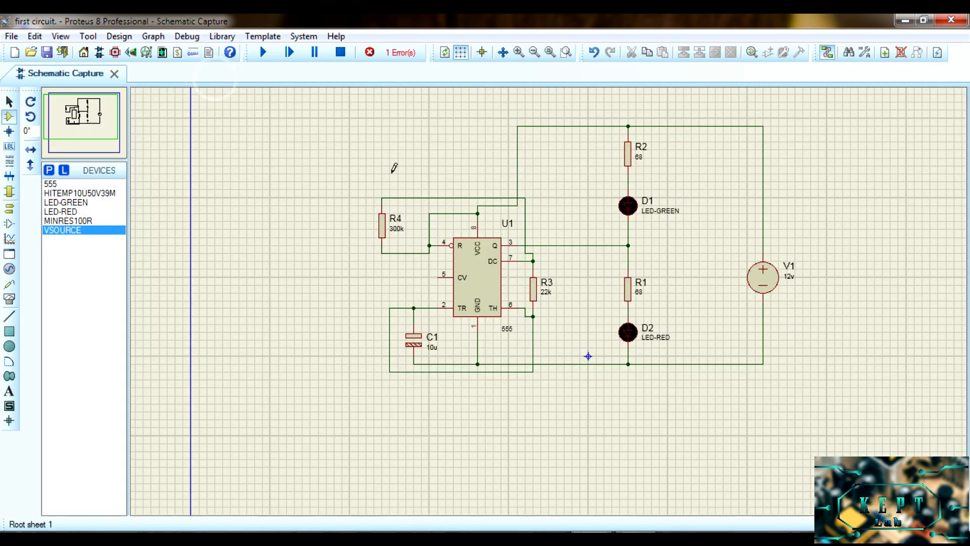
pyautogui.doubleClick(756, 282)
pyautogui.press('Tab')
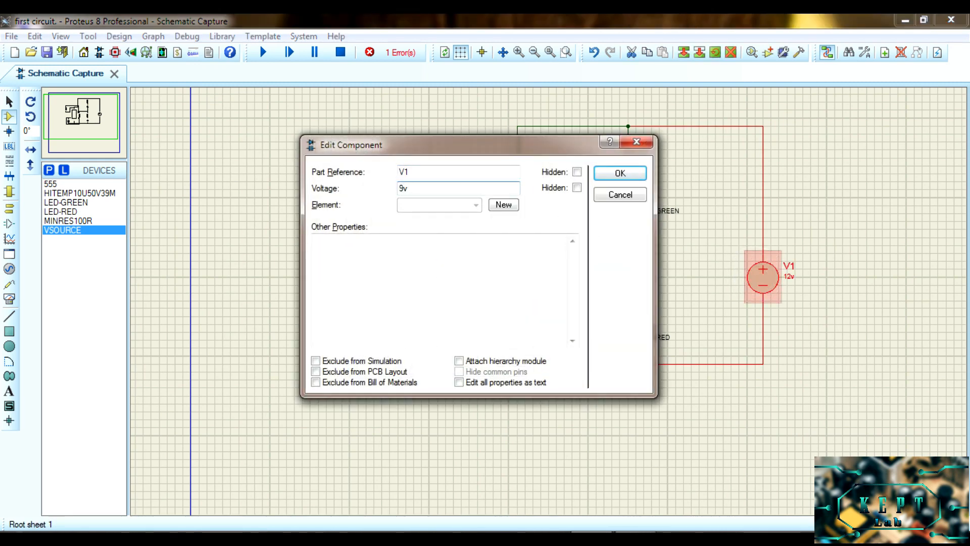
pyautogui.write('9v')
pyautogui.click(614, 174)
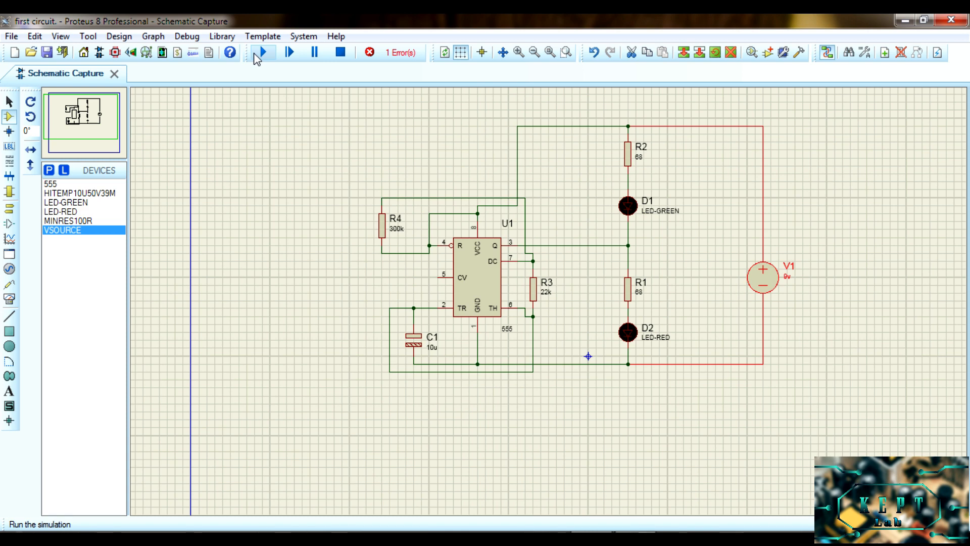
pyautogui.click(47, 52)
pyautogui.click(264, 54)
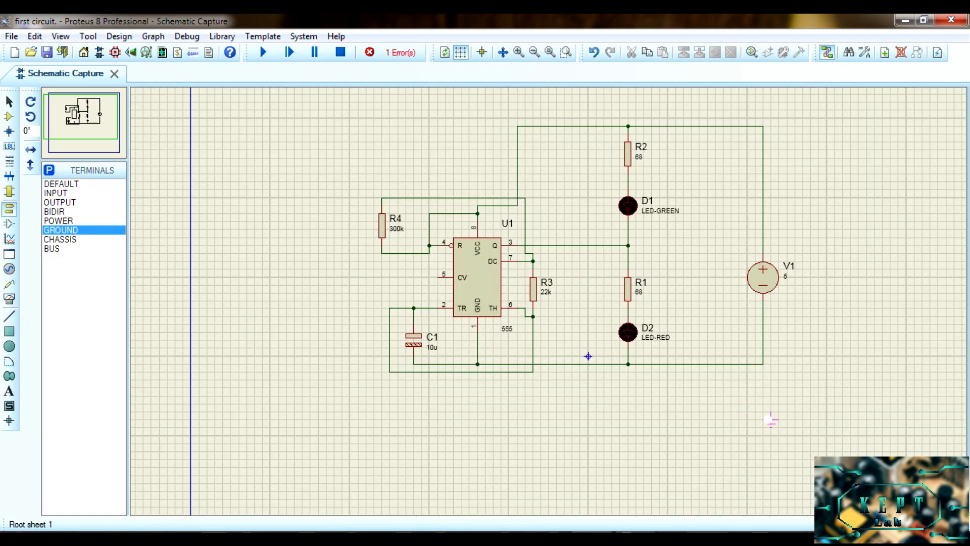
# Set the voltage of source V1 to 5 and place a ground terminal below the source
pyautogui.click(768, 412)
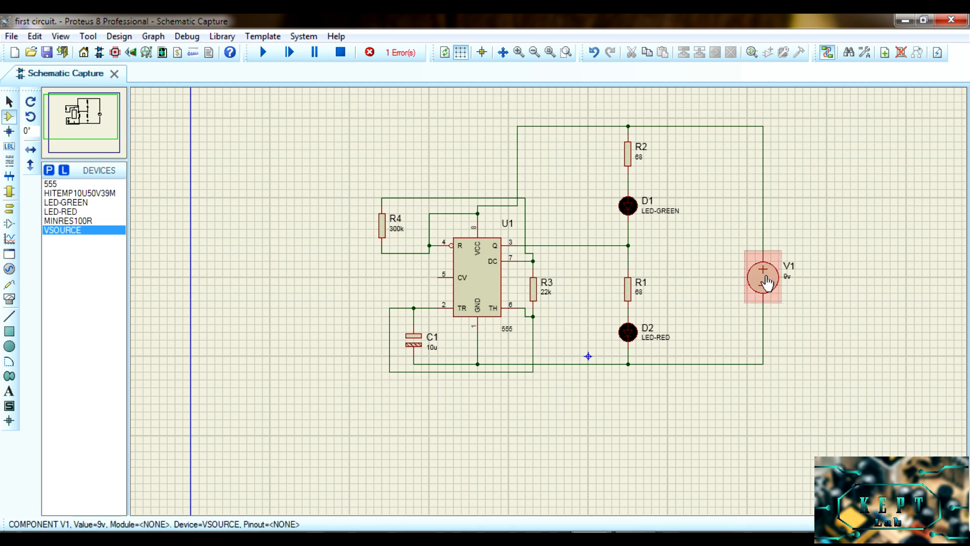
pyautogui.doubleClick(763, 278)
pyautogui.press('Tab')
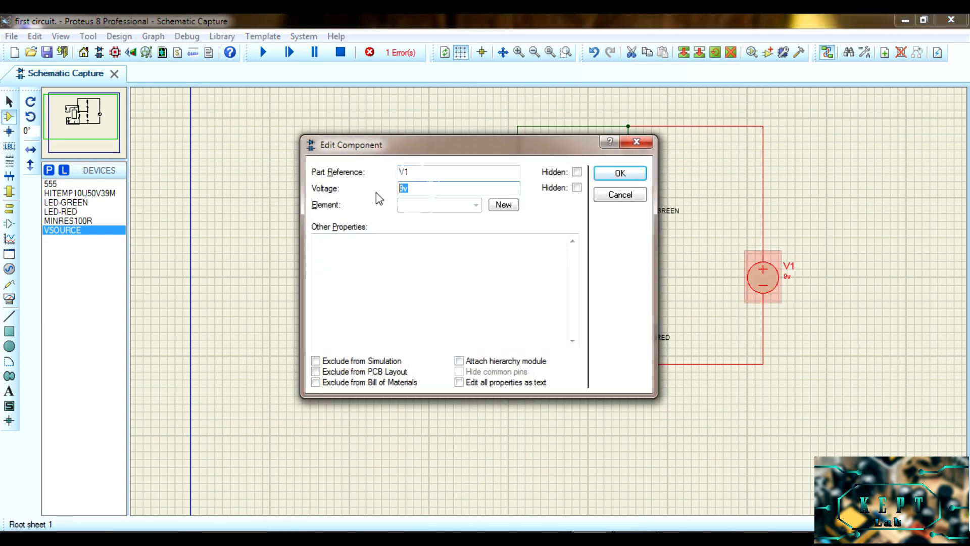
pyautogui.write('5')
pyautogui.click(606, 171)
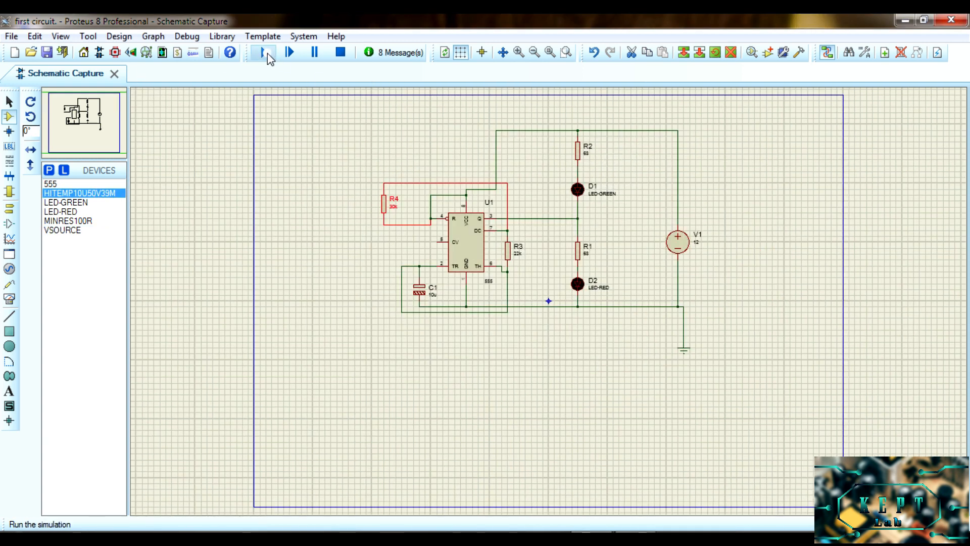
# Run the simulation of the 555 timer circuit to observe both LEDs, and stop it
pyautogui.click(264, 52)
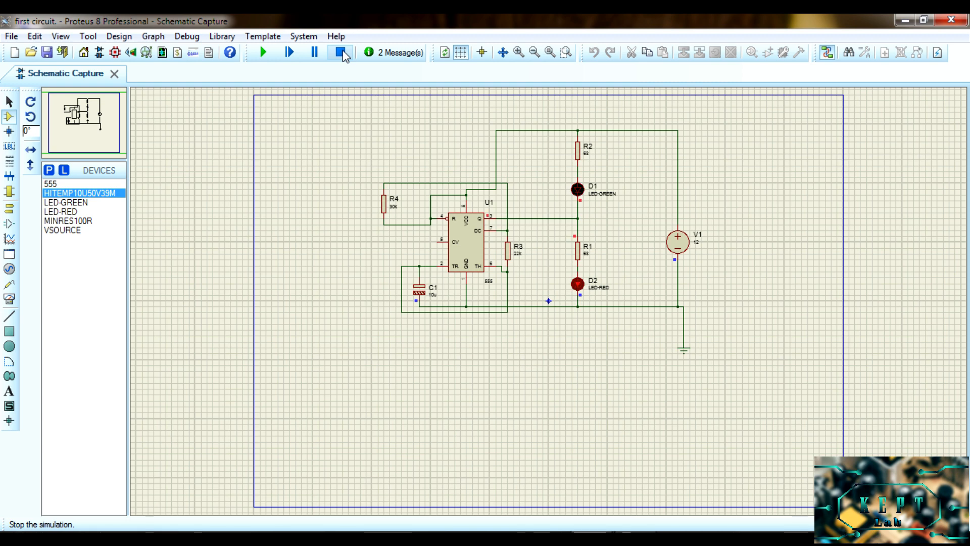
pyautogui.click(269, 55)
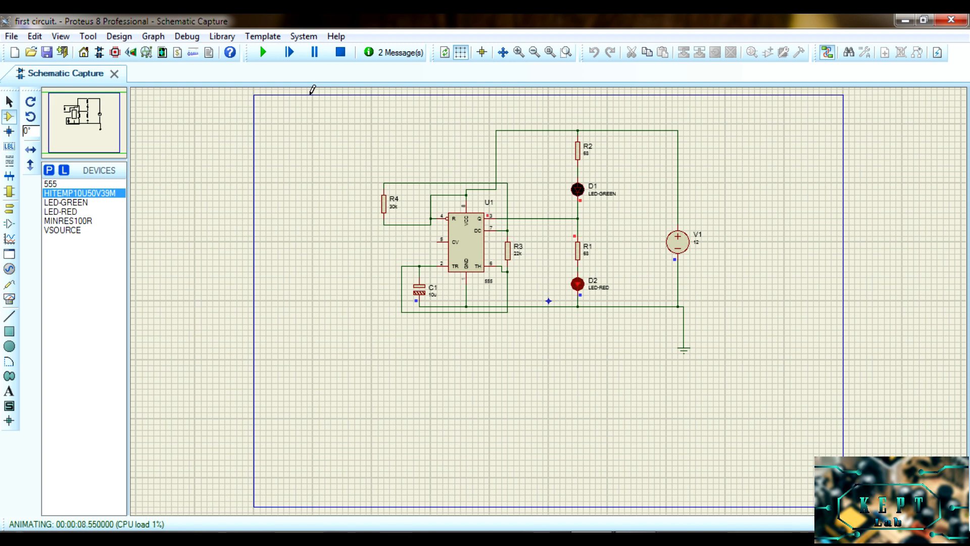
pyautogui.click(343, 53)
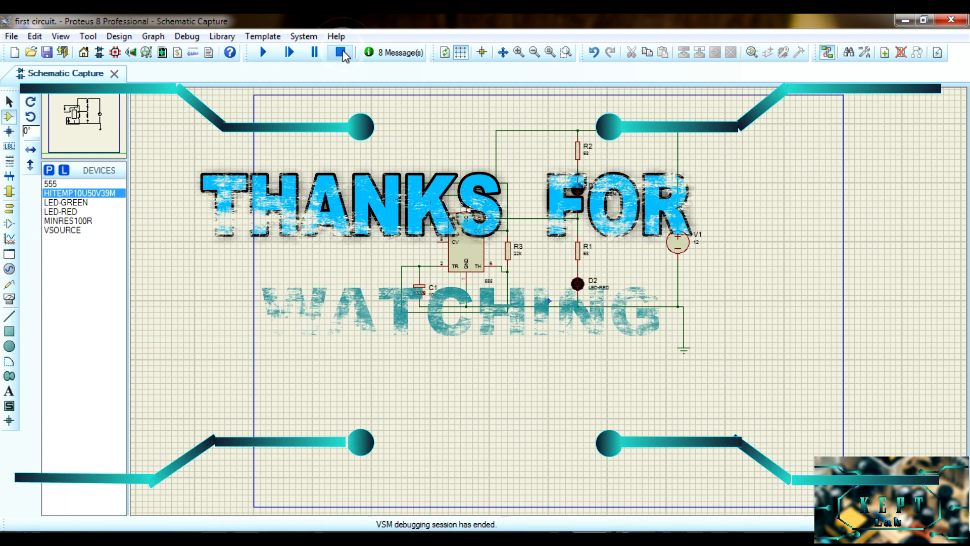